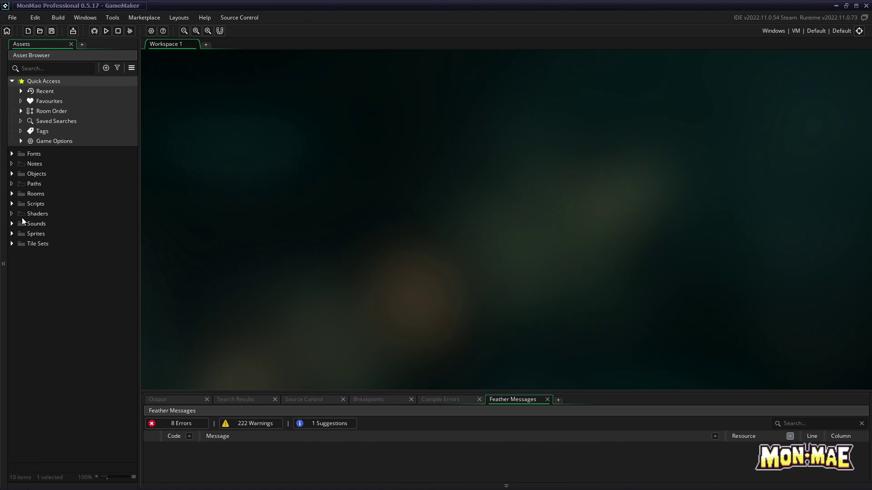
Open the spr_external sprite from the Tilesets folder under Sprites, look through its tile artwork and close it.
left_click(12, 233)
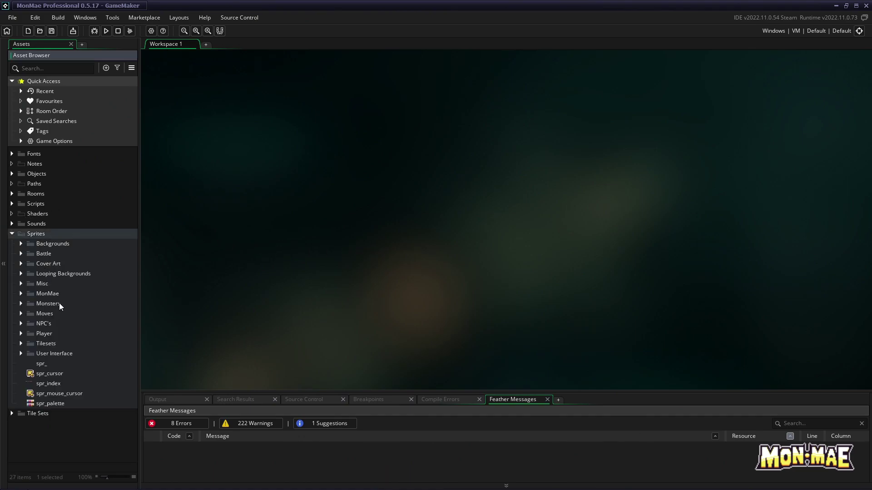
left_click(21, 343)
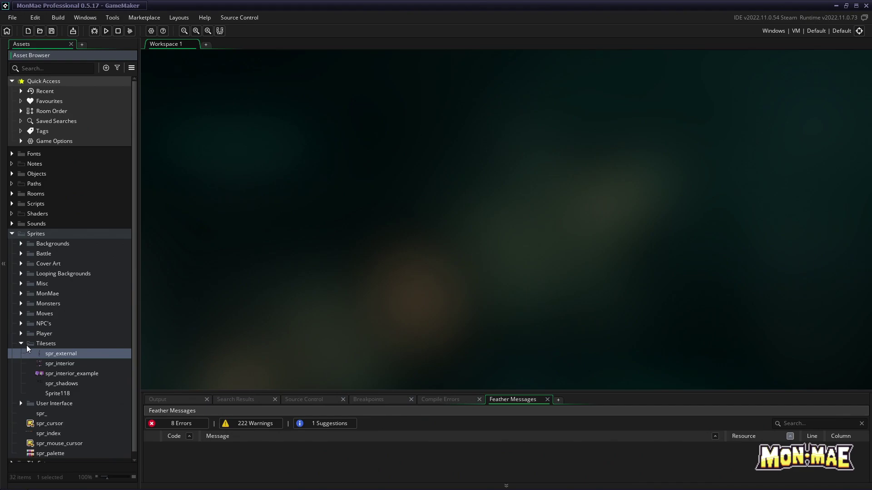
left_click(67, 363)
left_click(70, 353)
double_click(72, 355)
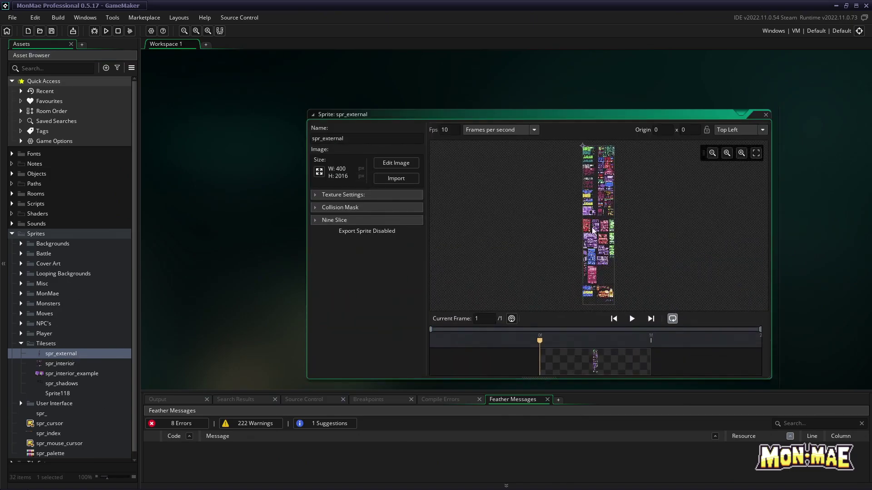
left_click(742, 153)
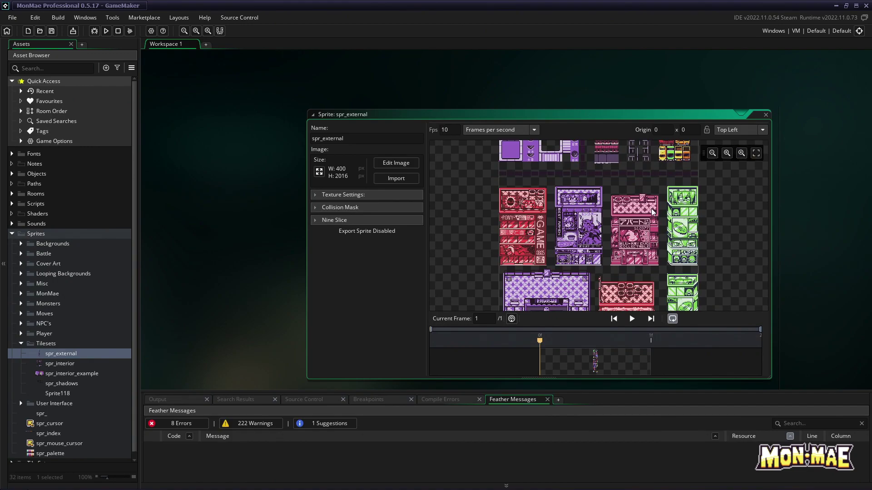
scroll(652, 208, "up", 3)
scroll(652, 210, "up", 10)
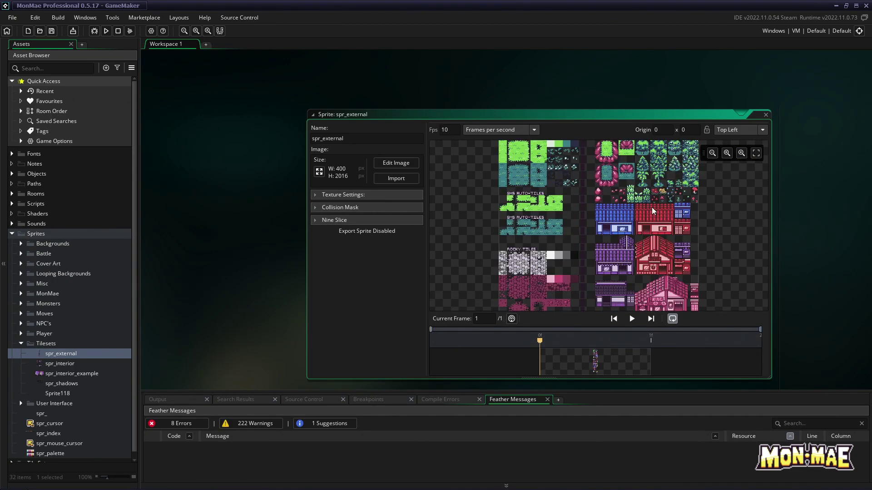
scroll(652, 209, "down", 8)
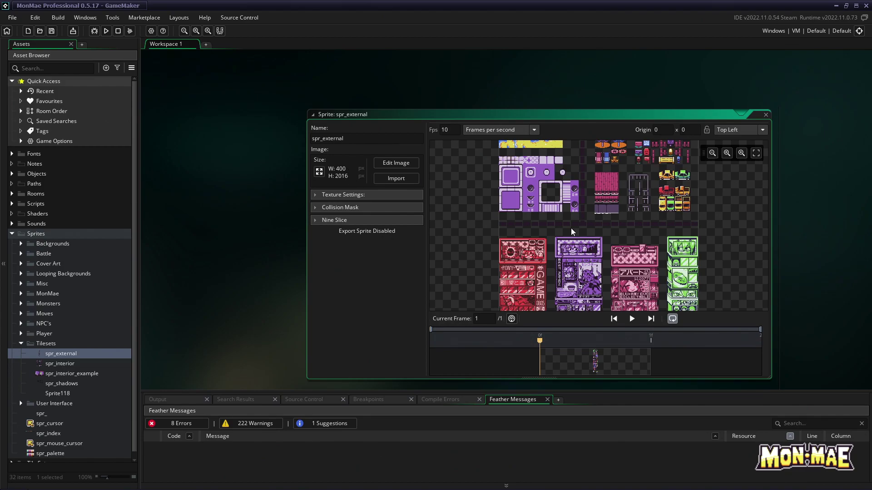
scroll(635, 204, "down", 8)
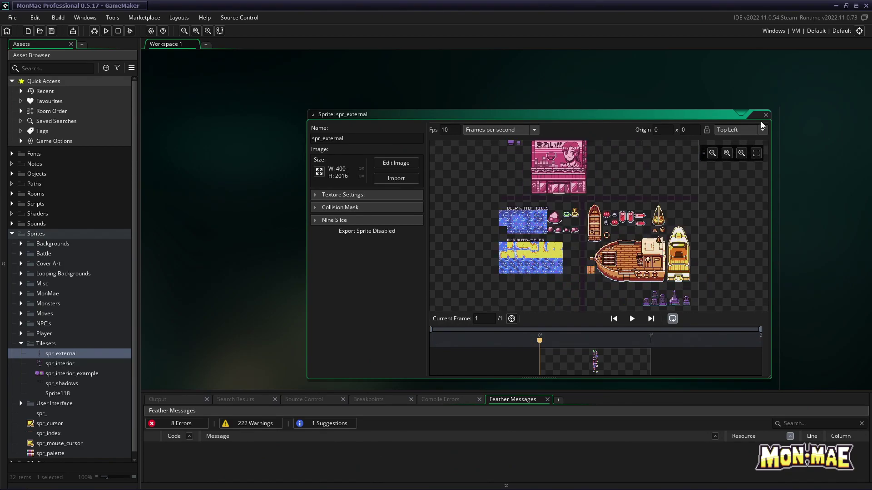
left_click(766, 115)
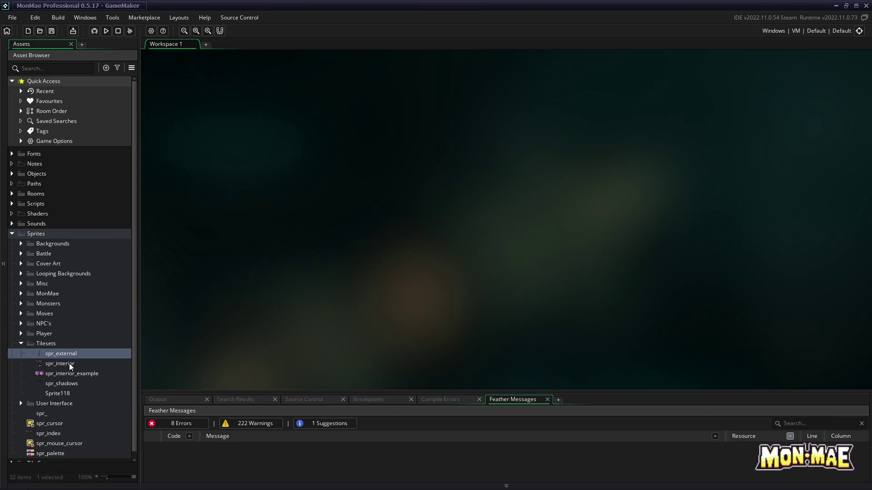
Open the spr_interior sprite, look over its interior tiles and close it.
double_click(69, 363)
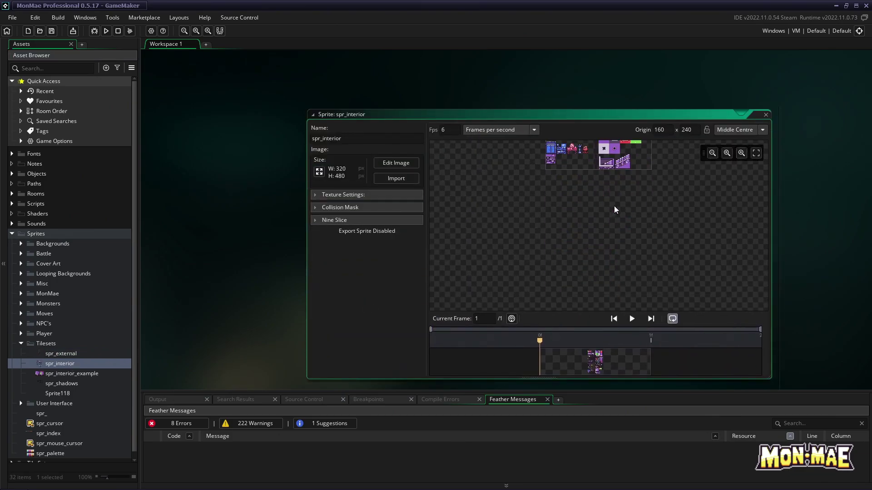
scroll(614, 206, "up", 2)
scroll(615, 205, "down", 2)
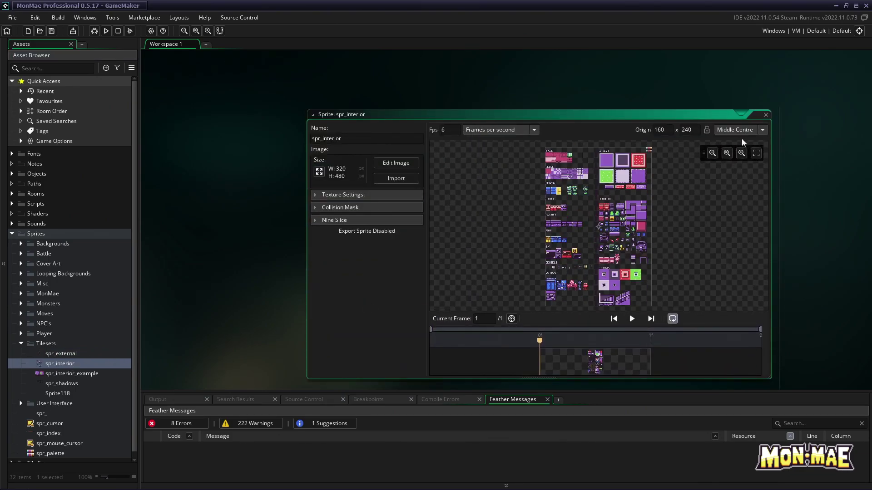
left_click(766, 115)
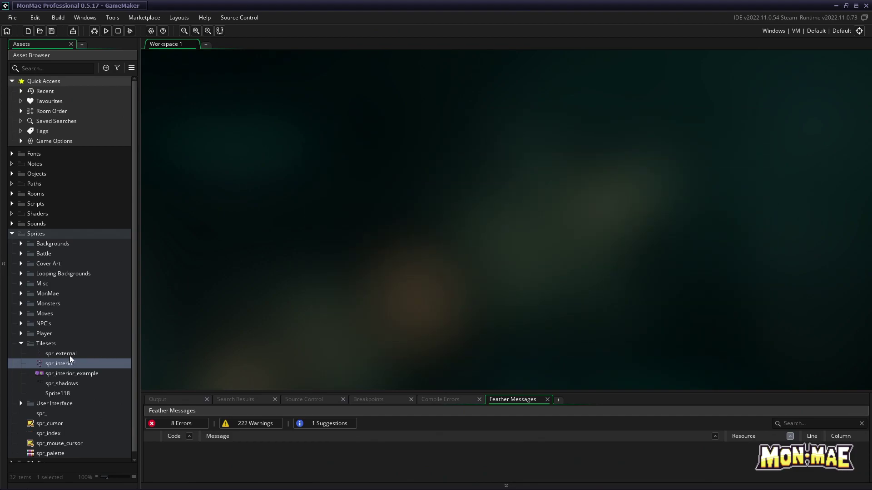
Open the ts_external tile set from the Tile Sets folder, examine its source image and tile properties, and close it.
scroll(71, 349, "down", 1)
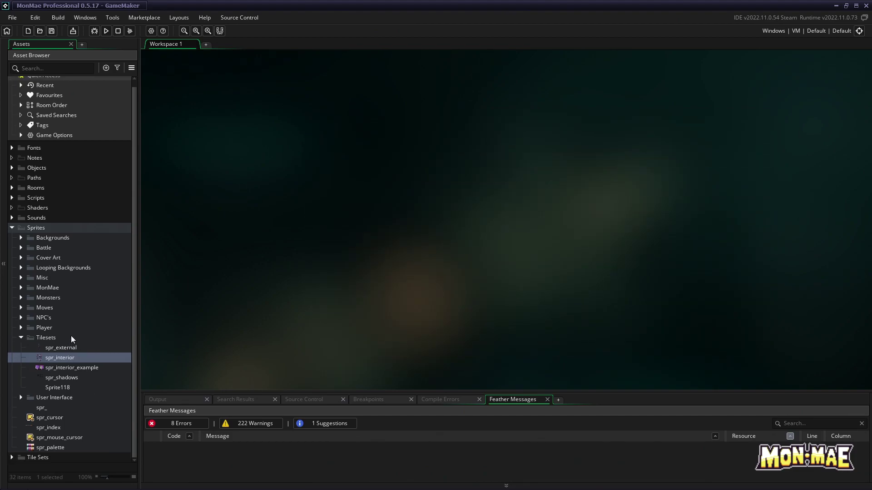
left_click(12, 458)
scroll(81, 353, "down", 3)
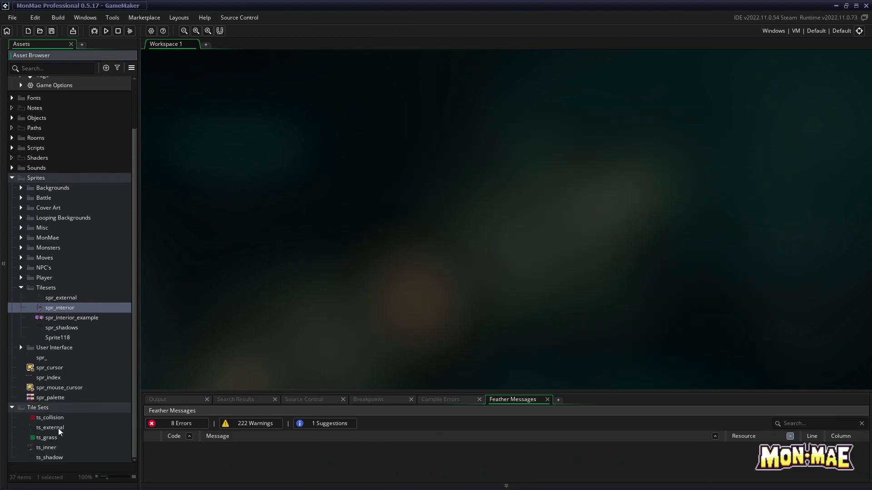
double_click(58, 429)
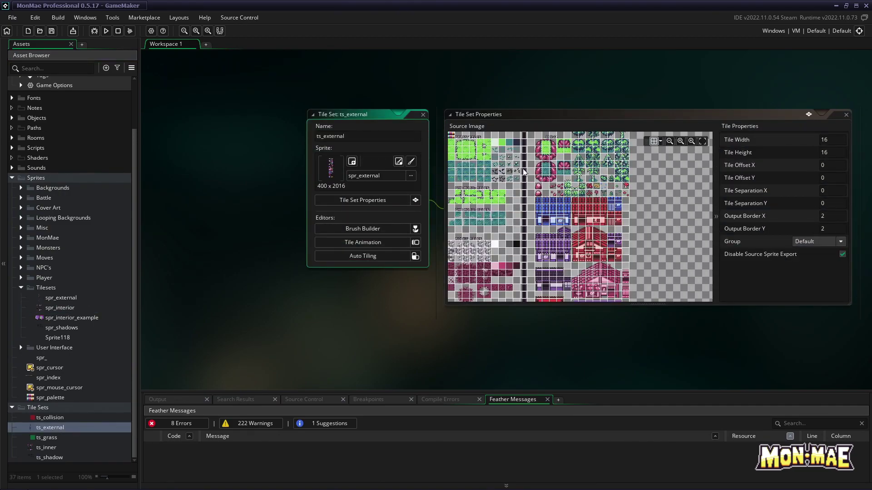
scroll(526, 182, "up", 1)
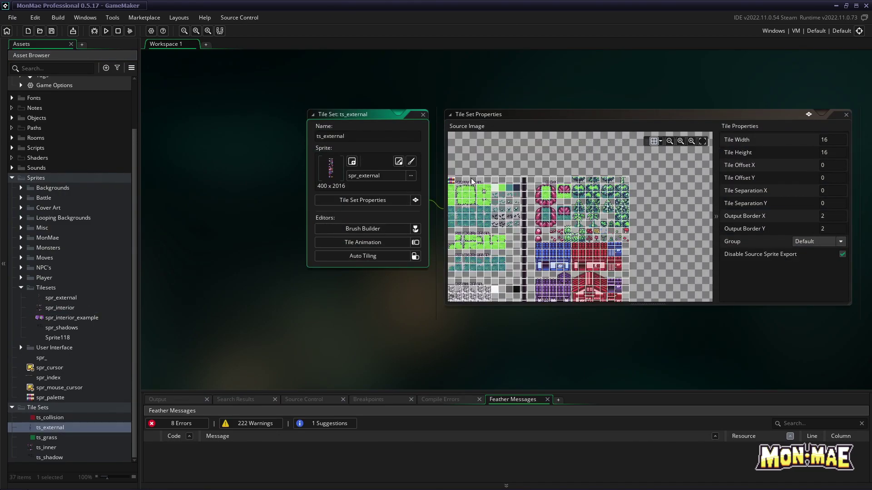
scroll(523, 198, "down", 4)
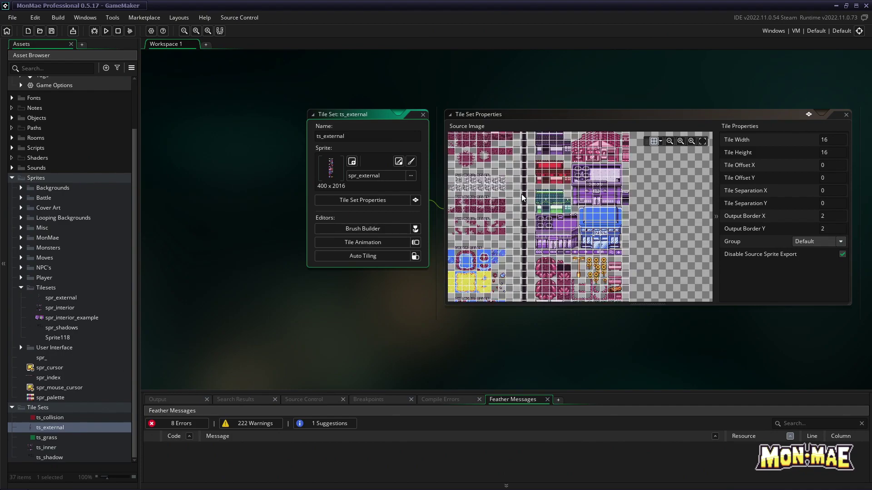
scroll(522, 197, "down", 1)
left_click(423, 115)
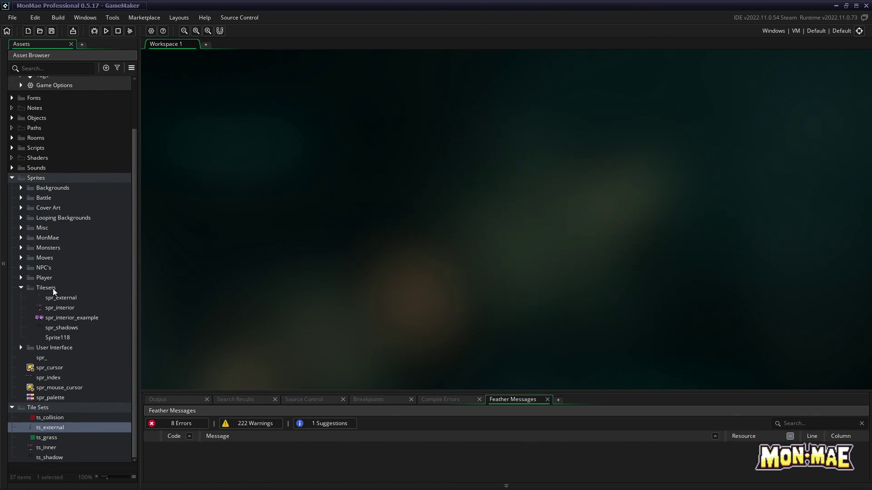
Create a new sprite in the Tilesets folder under Sprites and set its speed to 0 frames per second.
right_click(53, 288)
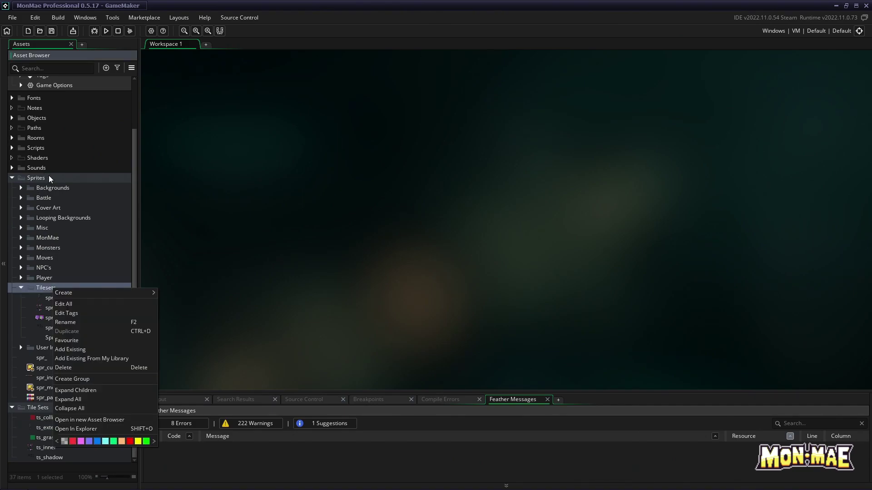
mouse_move(86, 292)
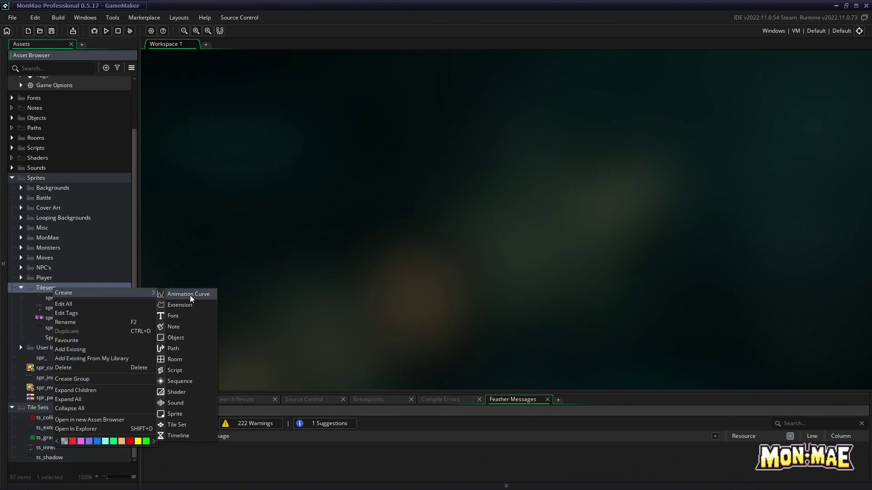
left_click(178, 414)
left_click_drag(385, 112, 291, 105)
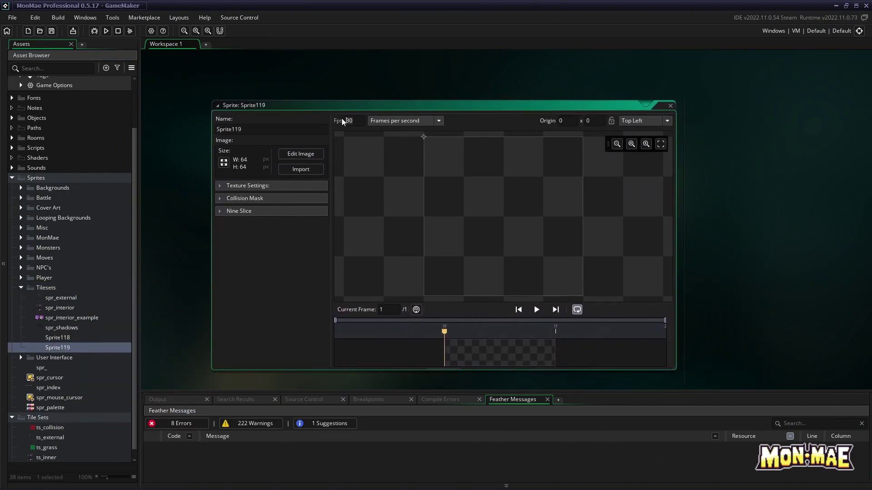
Import the image "New Complete Overworld Tileset 4.png" into the new sprite.
left_click(301, 169)
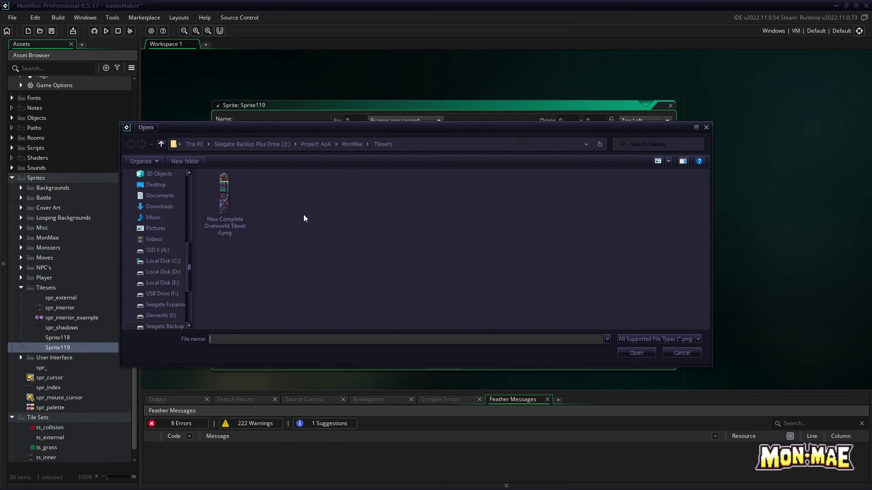
left_click(222, 197)
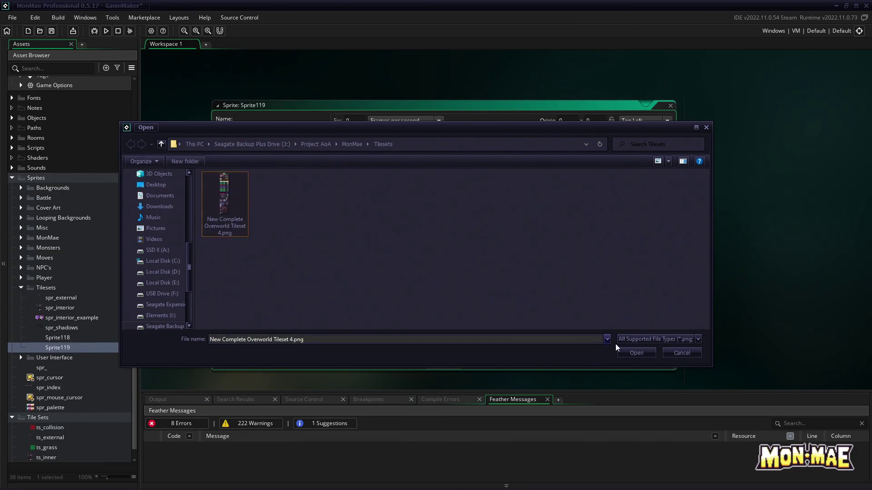
left_click(631, 353)
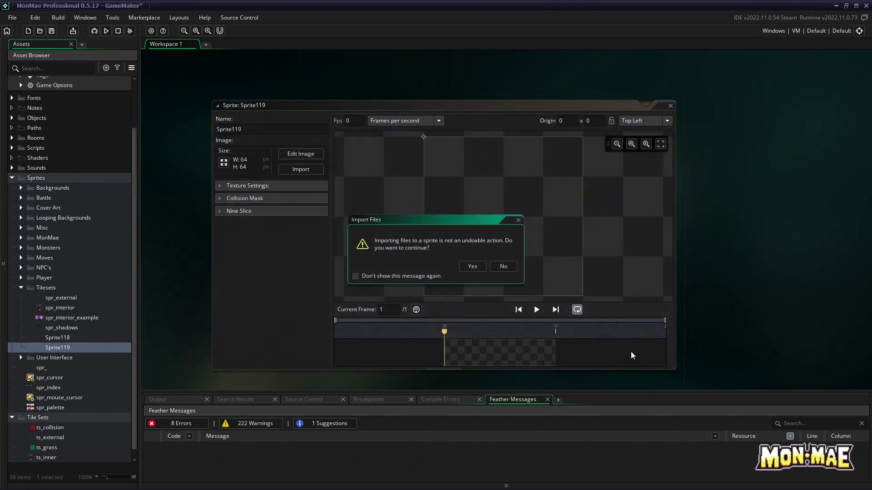
left_click(469, 268)
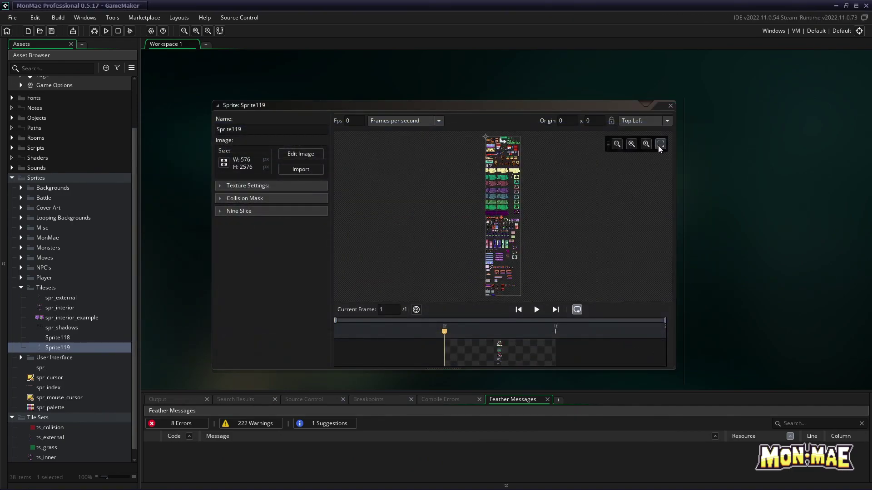
Look through the whole imported overworld tileset image in the sprite preview and close the sprite editor.
left_click(646, 144)
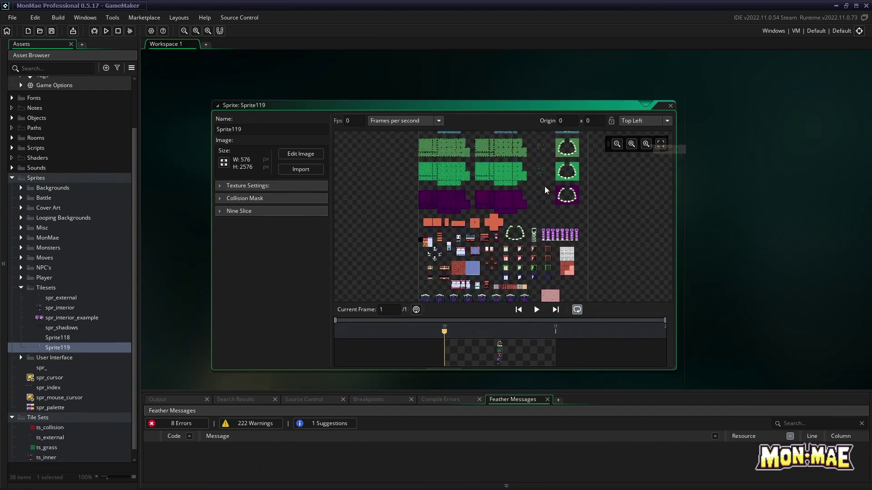
scroll(500, 206, "up", 10)
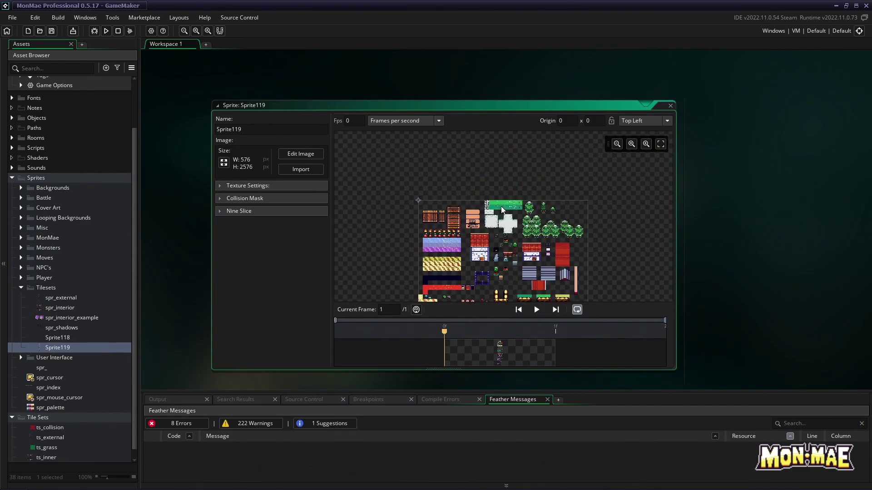
scroll(502, 209, "down", 10)
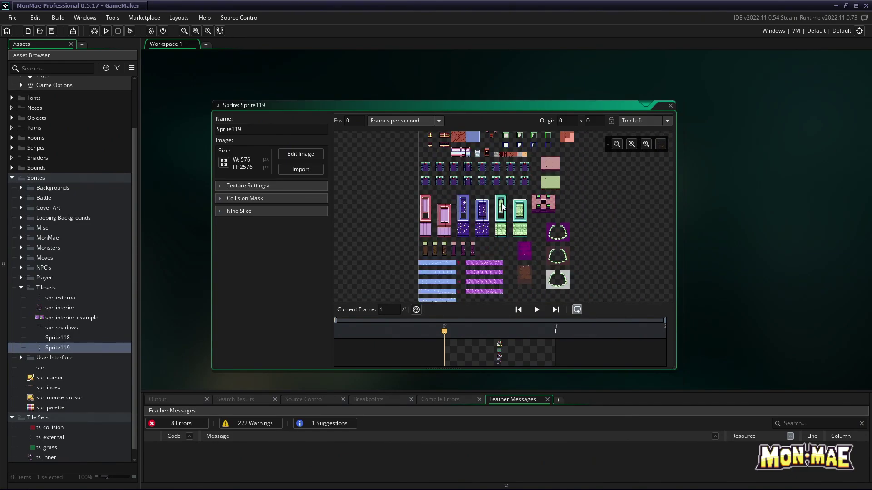
scroll(501, 207, "down", 10)
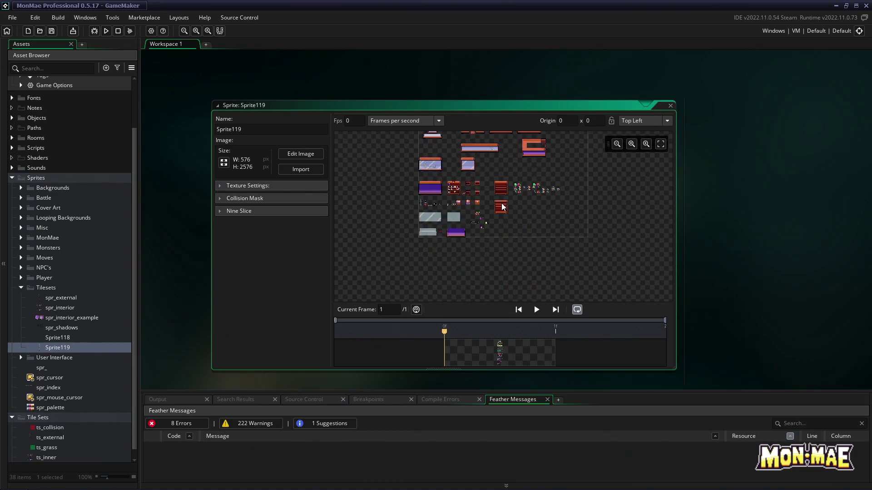
scroll(501, 207, "up", 3)
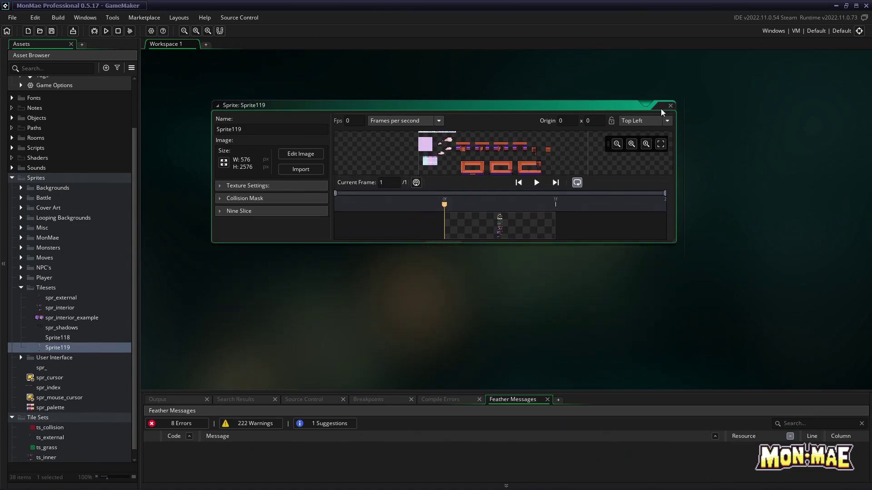
left_click(670, 105)
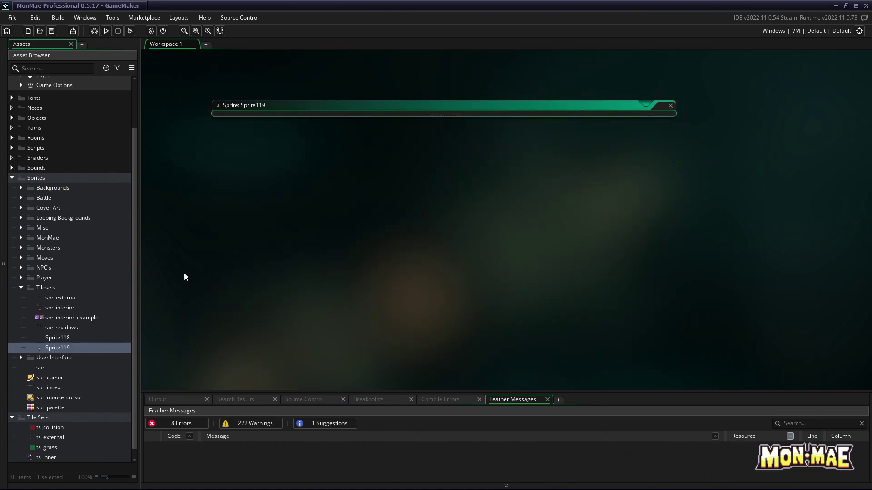
Rename the new sprite as spr_custom_tileset and briefly reopen it to check it.
right_click(69, 350)
left_click(85, 234)
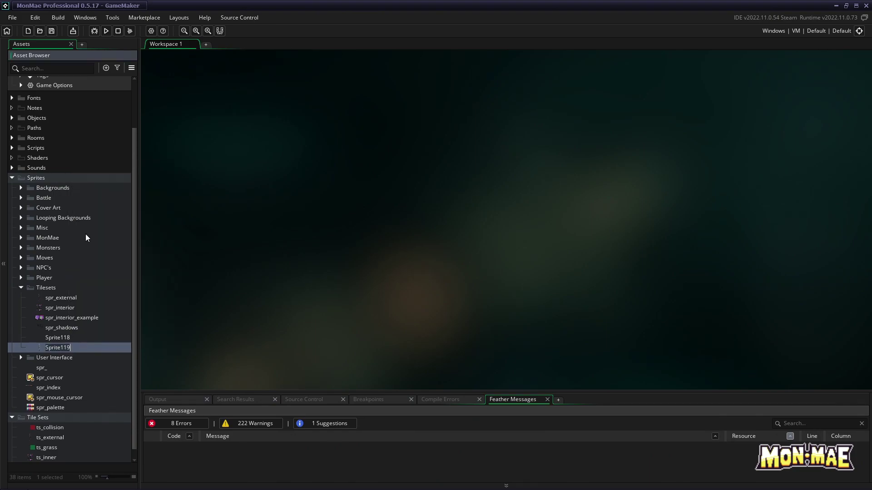
type("spr_custom_tileset")
key("Return")
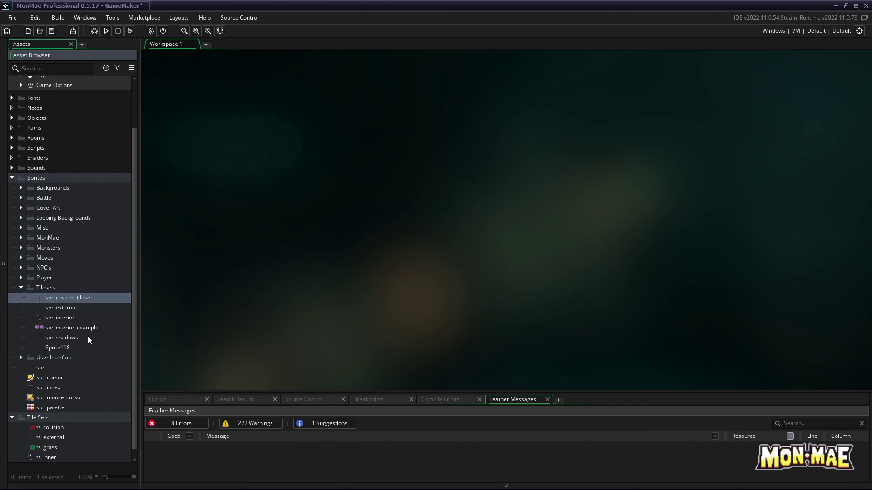
double_click(91, 298)
left_click(766, 114)
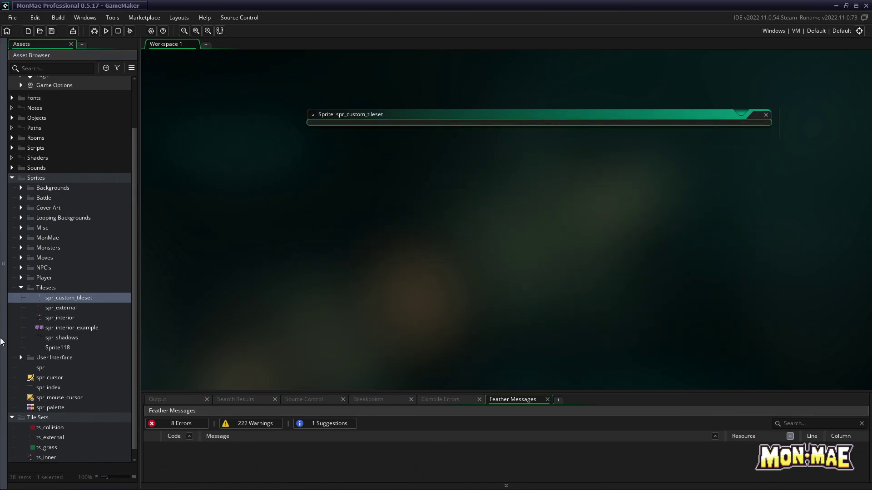
Create a new tile set in the Tile Sets group and name it ts_custom_tileset.
scroll(104, 337, "down", 1)
left_click(47, 410)
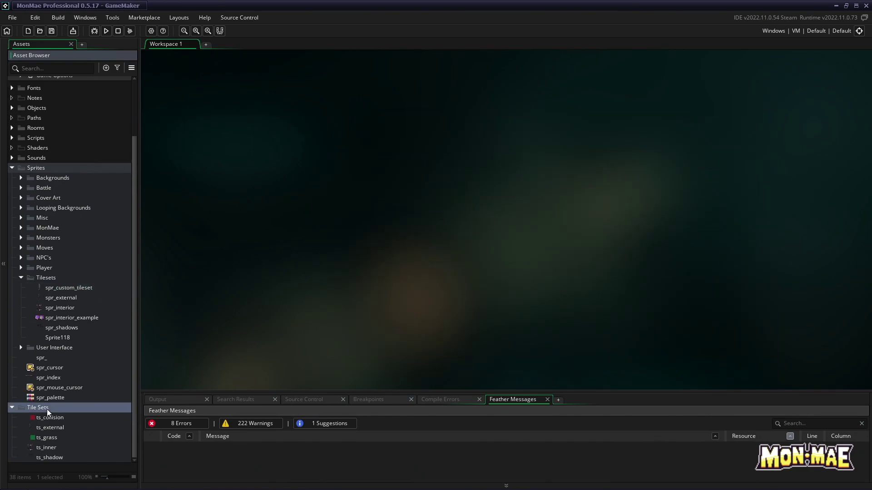
right_click(47, 407)
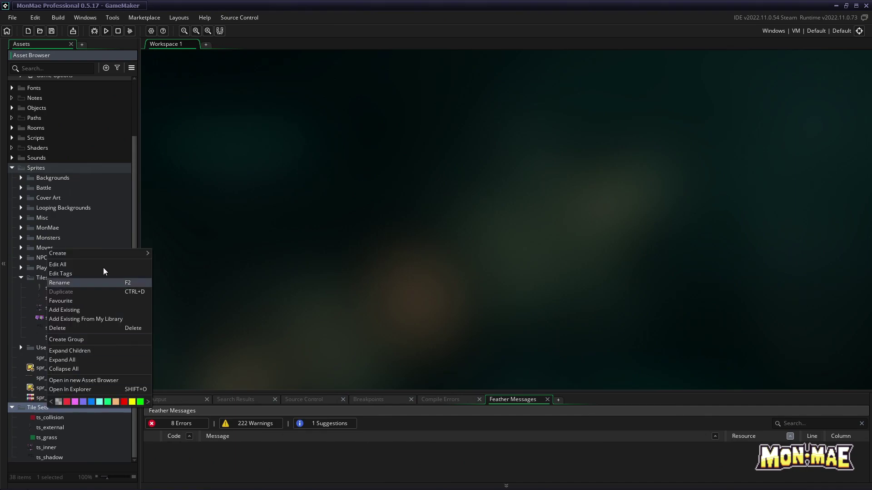
mouse_move(108, 253)
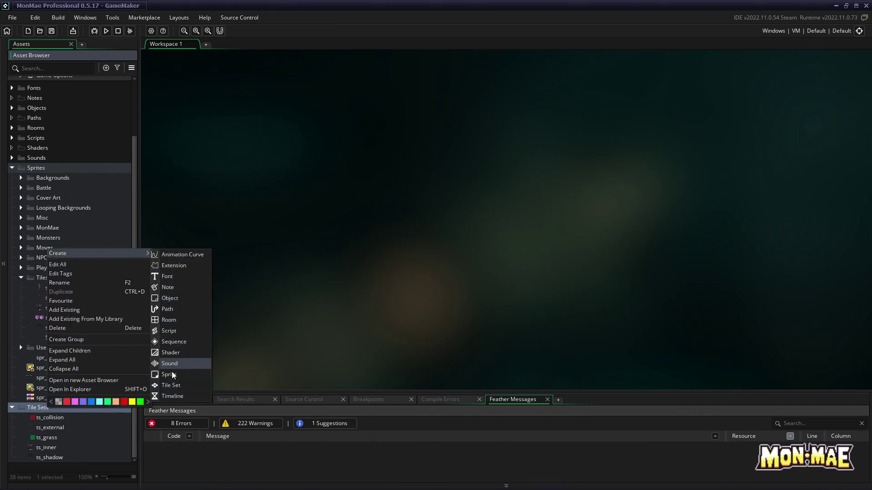
left_click(176, 385)
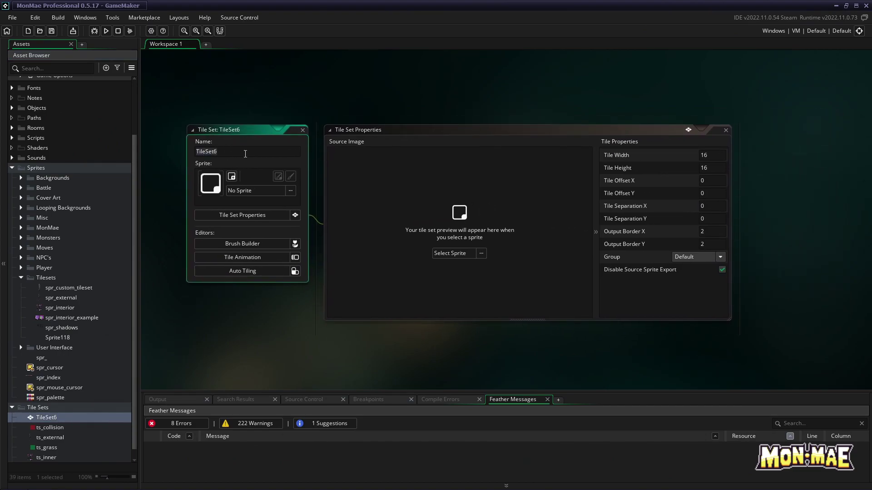
type("ts_custo")
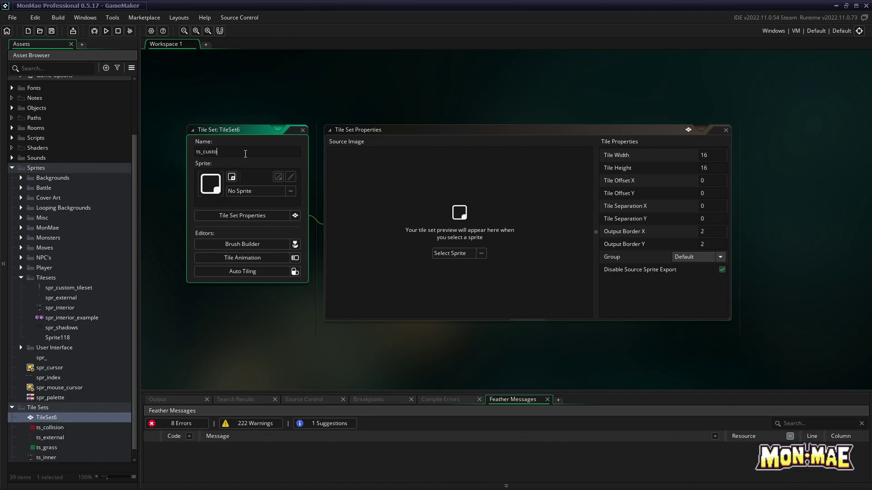
type("m_tileset")
key("Return")
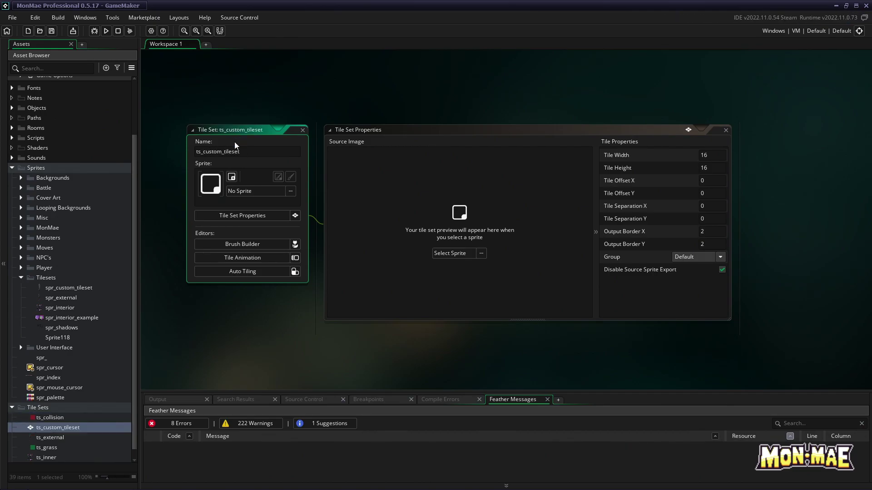
Assign spr_custom_tileset from the Tilesets sprite folder as the source sprite of ts_custom_tileset.
left_click(482, 253)
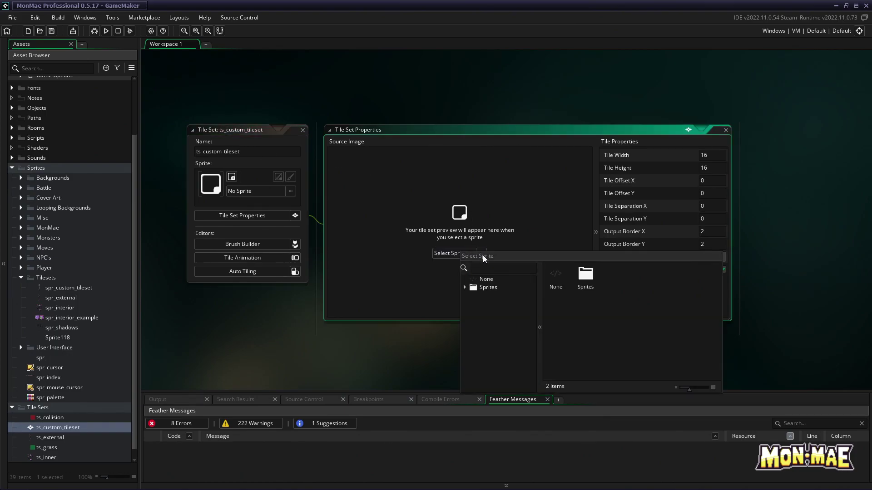
left_click(465, 287)
scroll(507, 311, "down", 3)
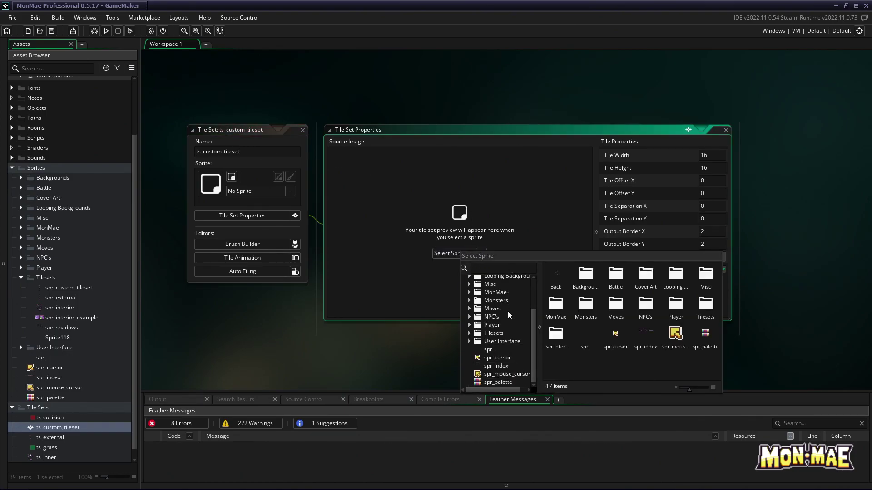
left_click(470, 334)
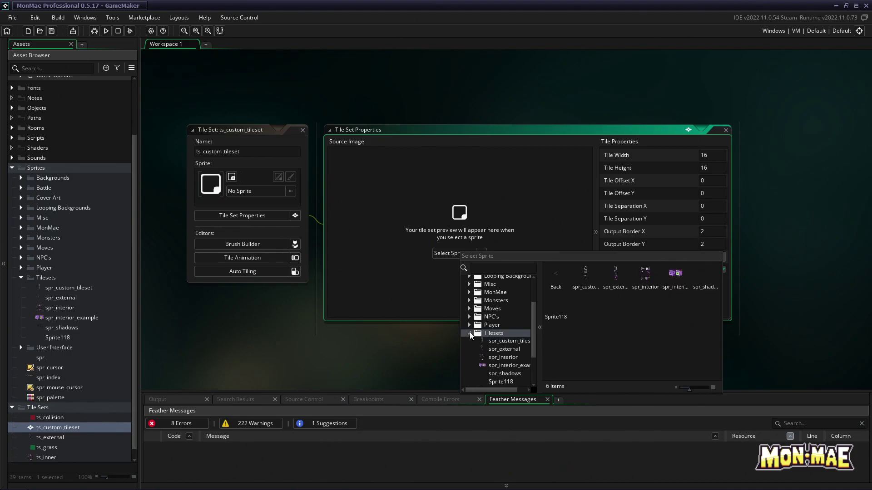
scroll(517, 318, "down", 1)
left_click(515, 324)
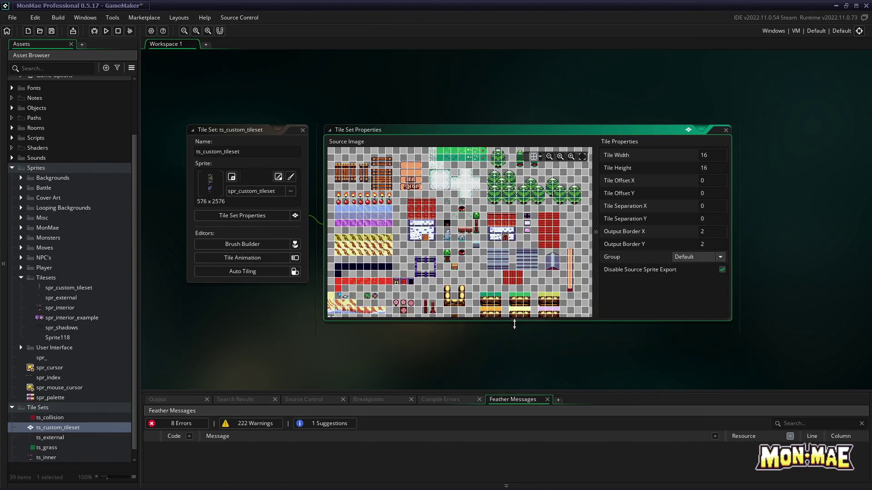
Examine how the tiles of the source image line up with the tile grid.
scroll(460, 234, "up", 2)
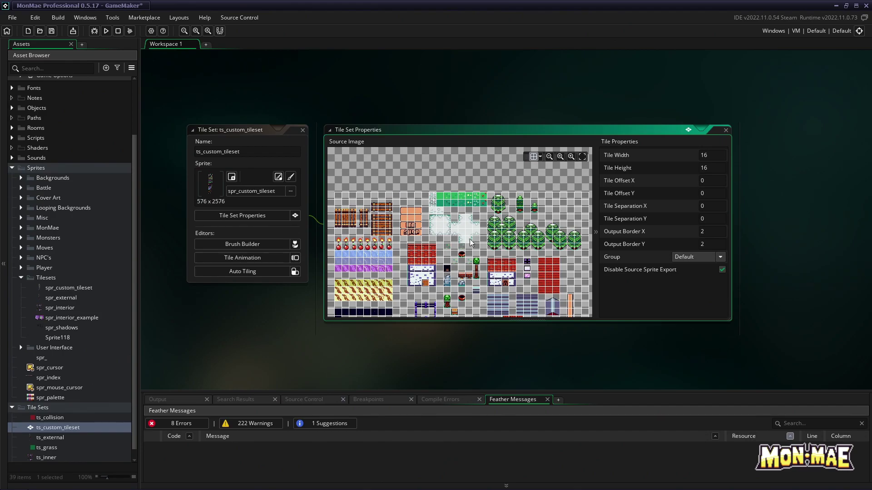
scroll(470, 243, "down", 4)
scroll(470, 243, "up", 4)
left_click(571, 156)
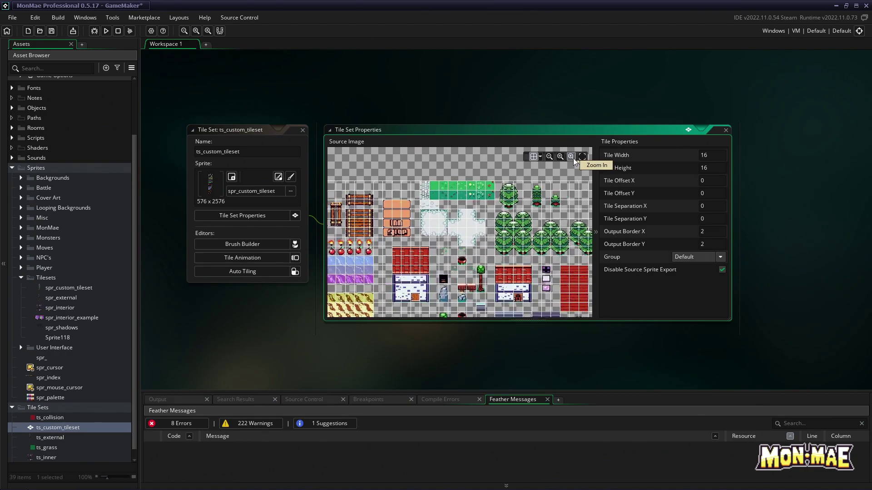
left_click(571, 157)
scroll(386, 212, "left", 5, "shift")
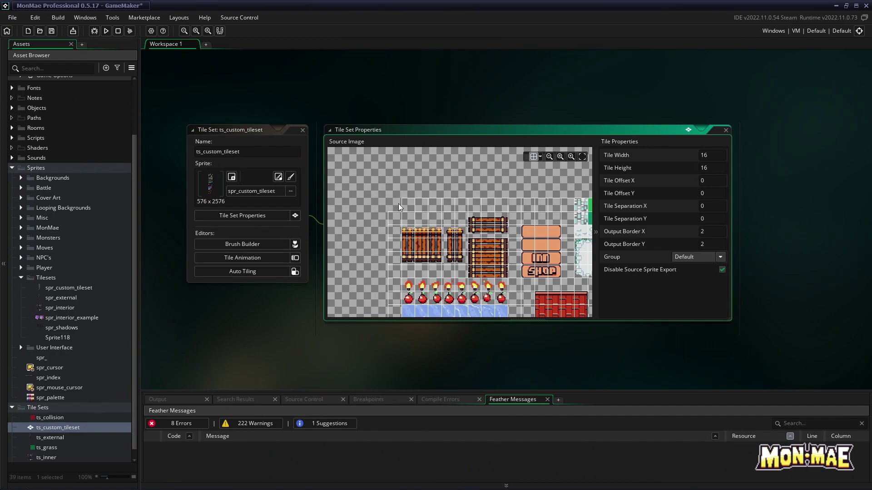
scroll(516, 231, "down", 2)
scroll(516, 232, "right", 5, "shift")
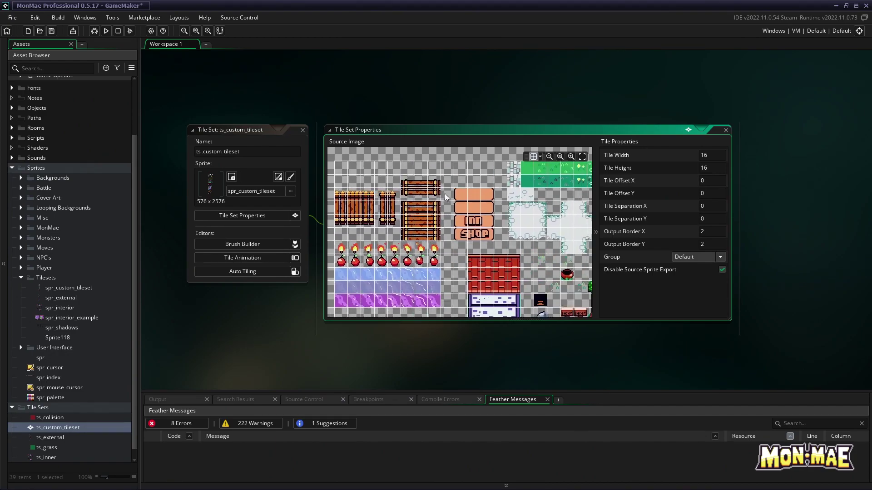
scroll(522, 216, "up", 1)
scroll(522, 216, "right", 6, "shift")
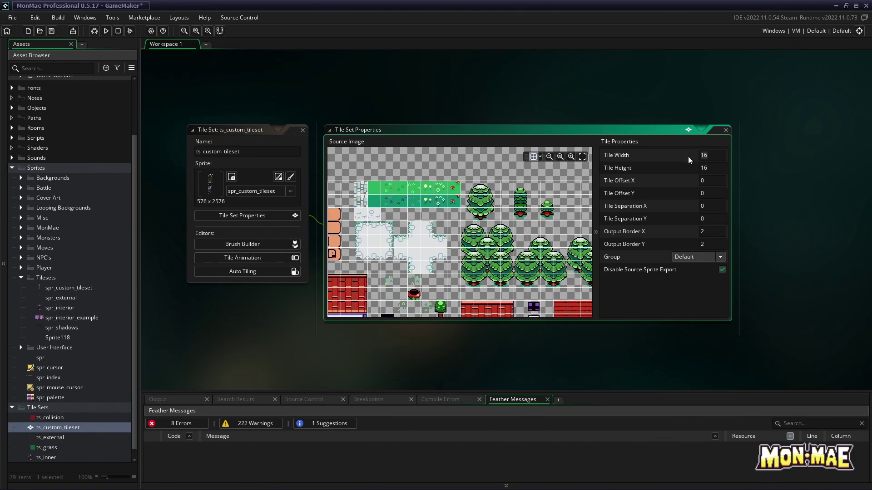
Set the tile offset X and tile offset Y of ts_custom_tileset to 5.
left_click(701, 168)
left_click(694, 184)
type("5")
key("Tab")
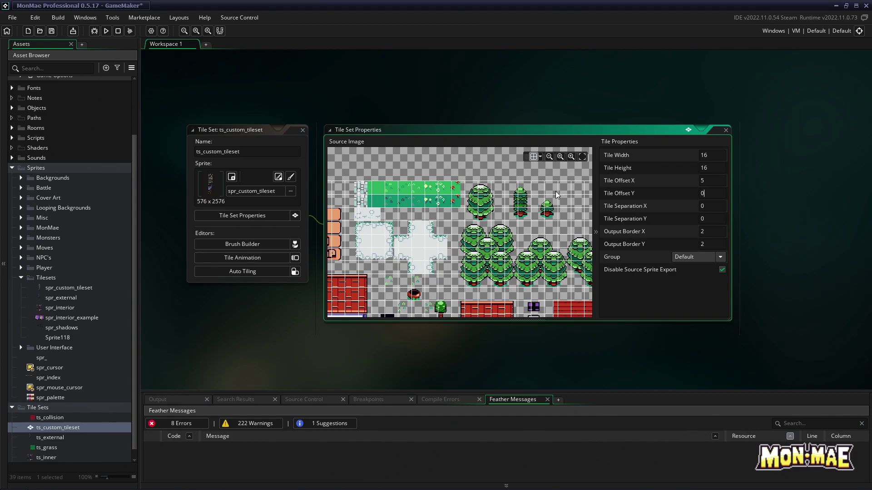
type("5")
left_click(652, 195)
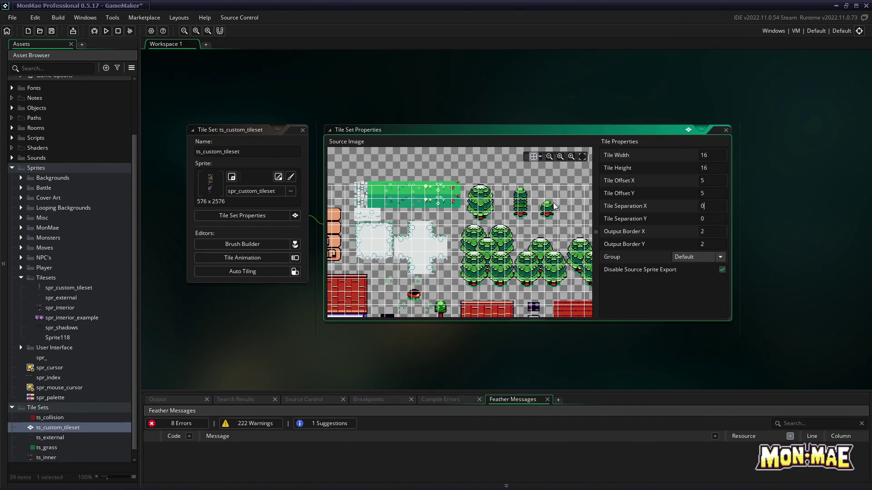
Reset both tile offsets of ts_custom_tileset to 0, check the grid alignment and close the tile set.
left_click(703, 194)
key("BackSpace")
type("0")
left_click(707, 181)
key("BackSpace")
type("0")
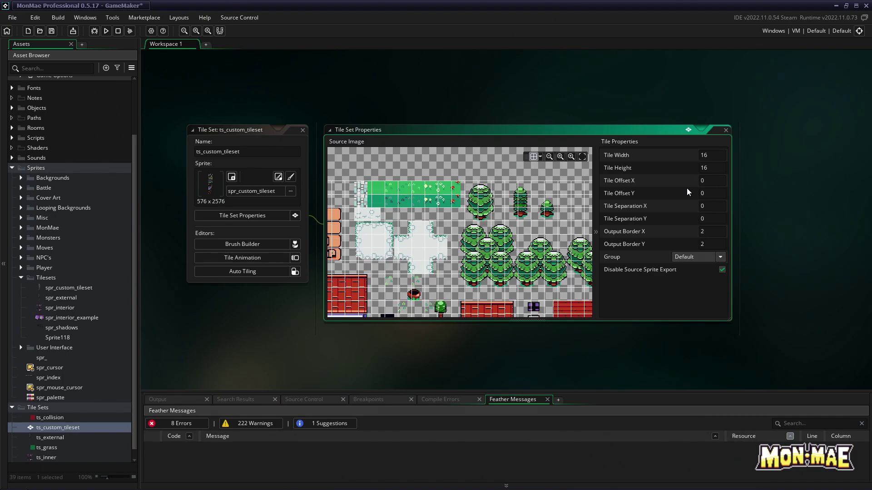
middle_click_drag(437, 214, 542, 223)
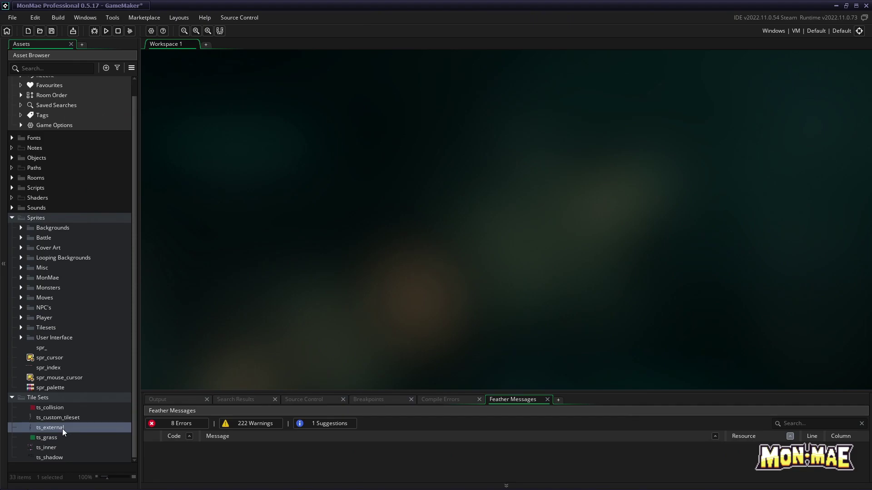
Open the tile animations of ts_external, preview the first animation as a reference and close the tile set.
double_click(50, 428)
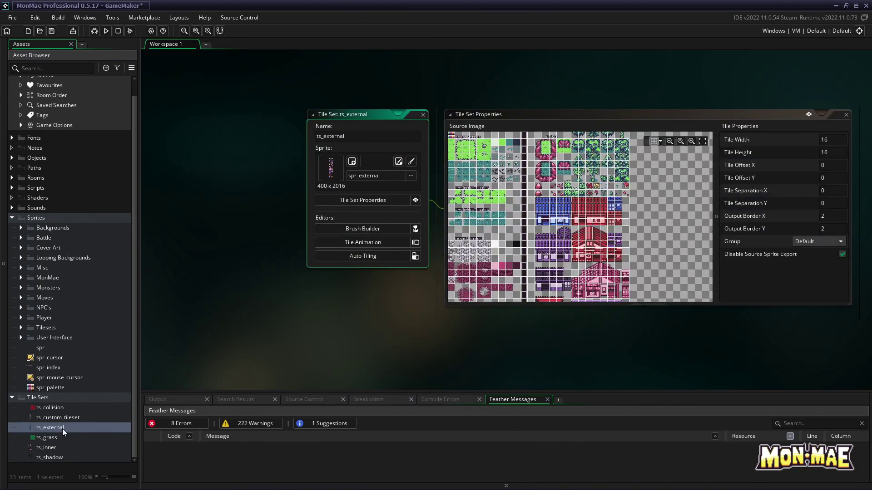
left_click_drag(337, 117, 207, 128)
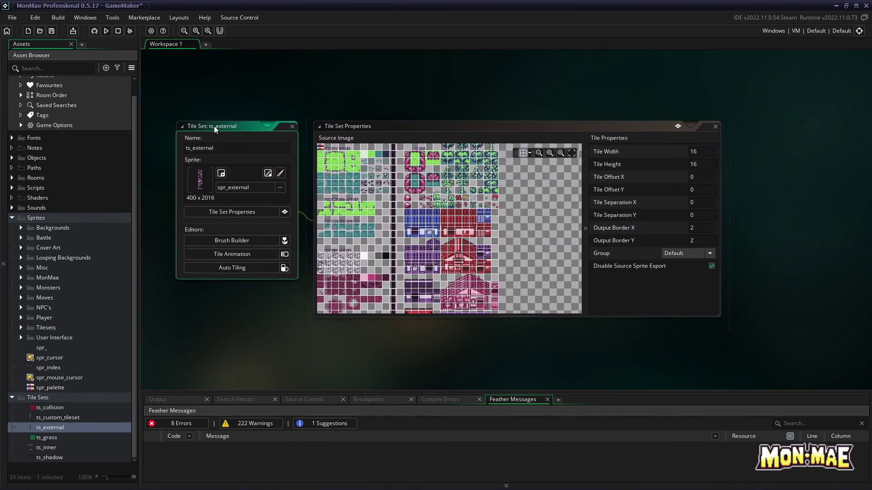
left_click(284, 255)
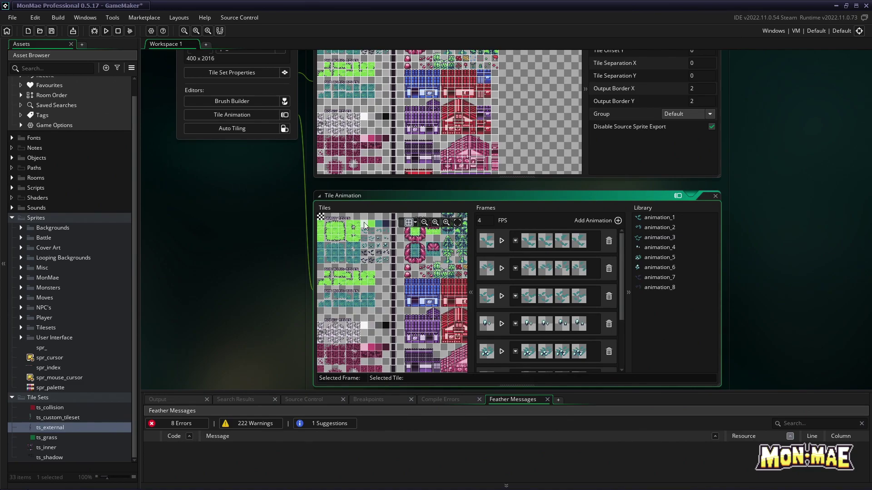
scroll(293, 215, "up", 3)
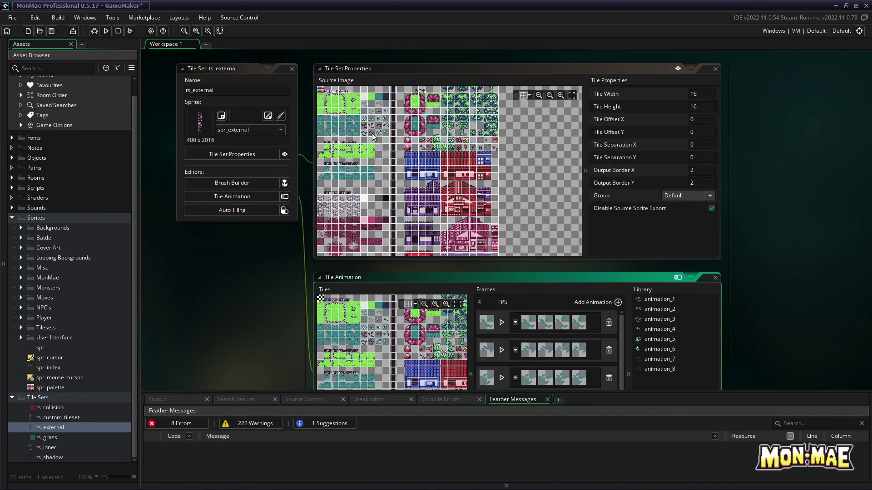
scroll(286, 274, "down", 3)
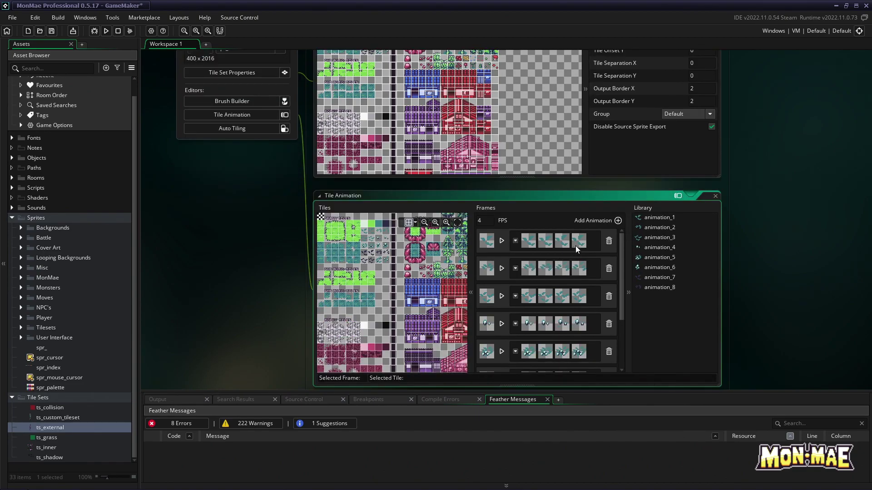
left_click(502, 242)
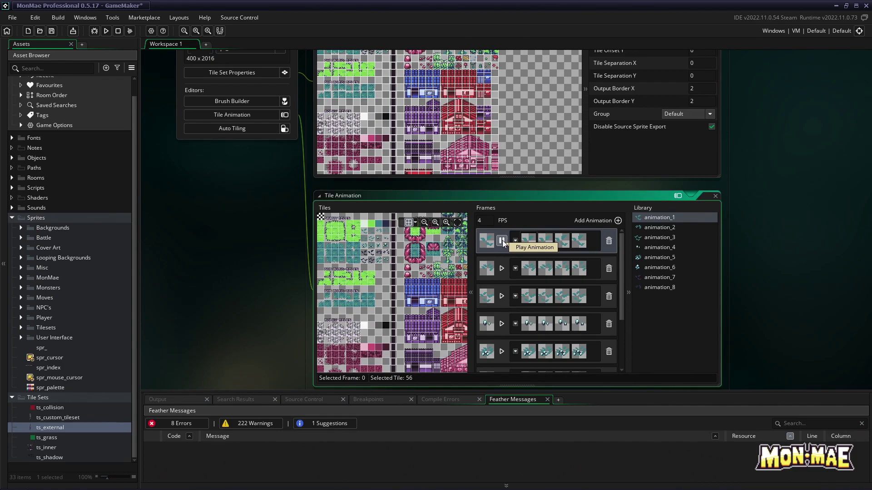
left_click(502, 241)
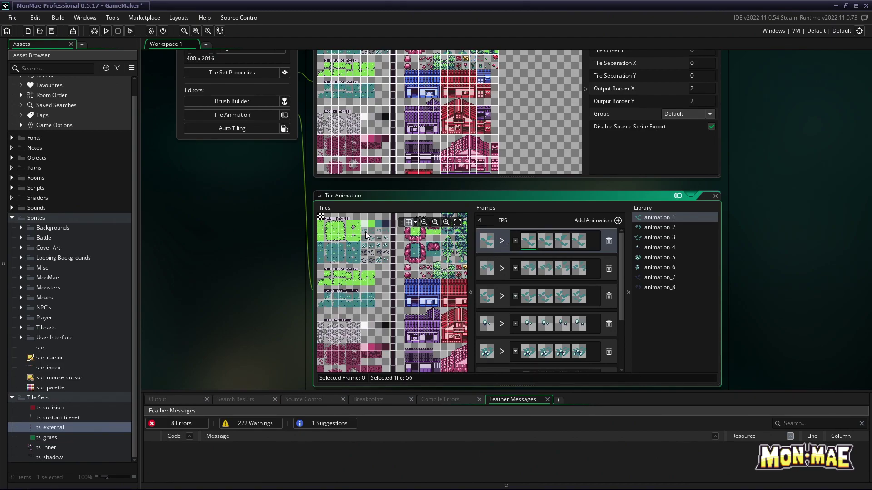
left_click(502, 242)
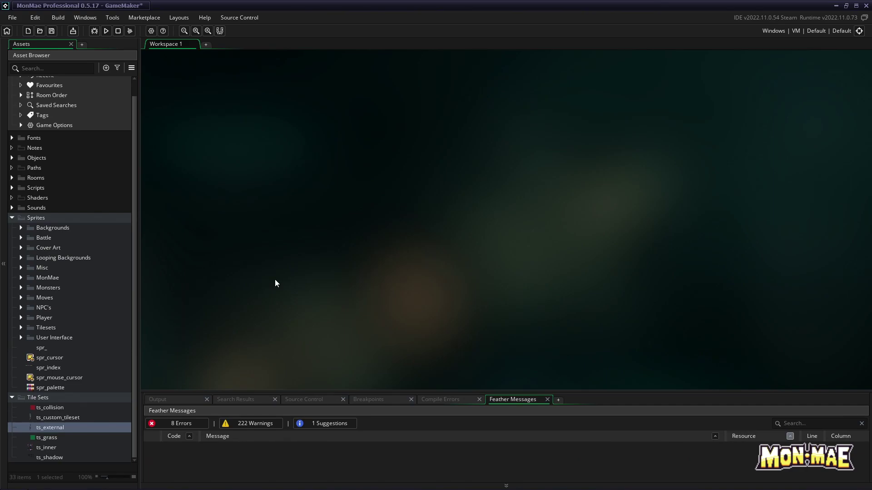
Open the Tile Animation editor of ts_custom_tileset, widen it and look over the animated tiles in the source image.
double_click(64, 418)
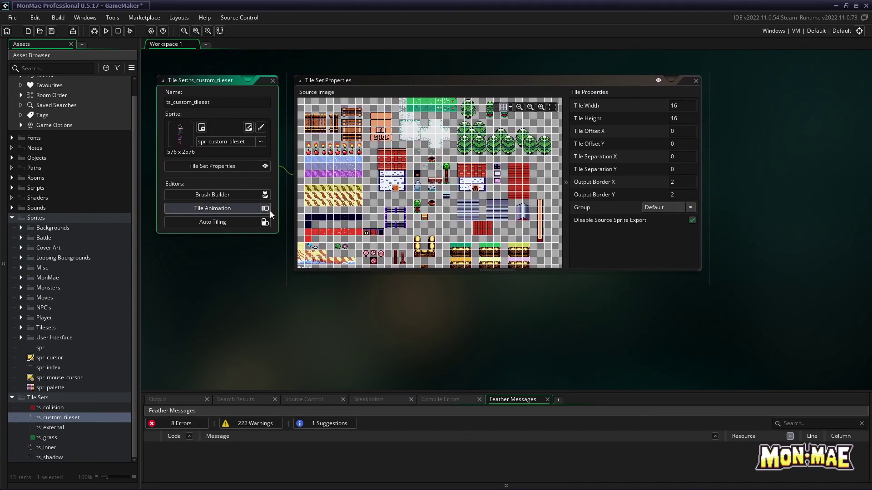
left_click(269, 210)
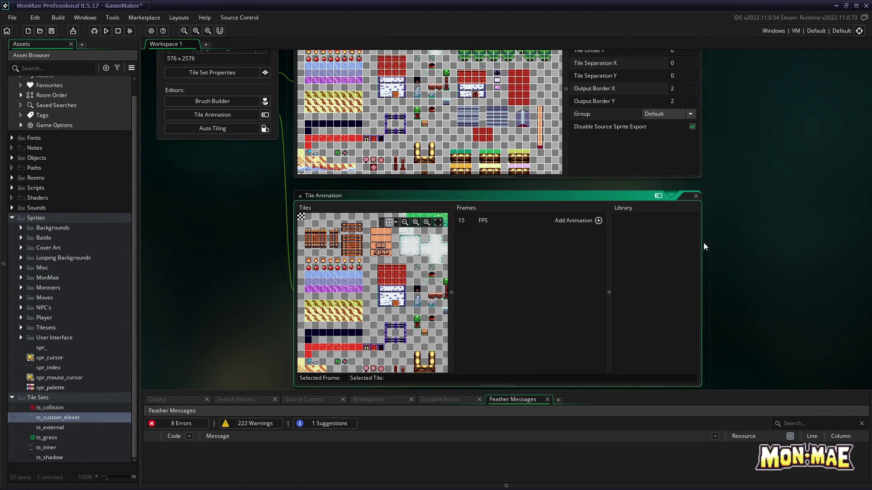
left_click_drag(704, 243, 853, 241)
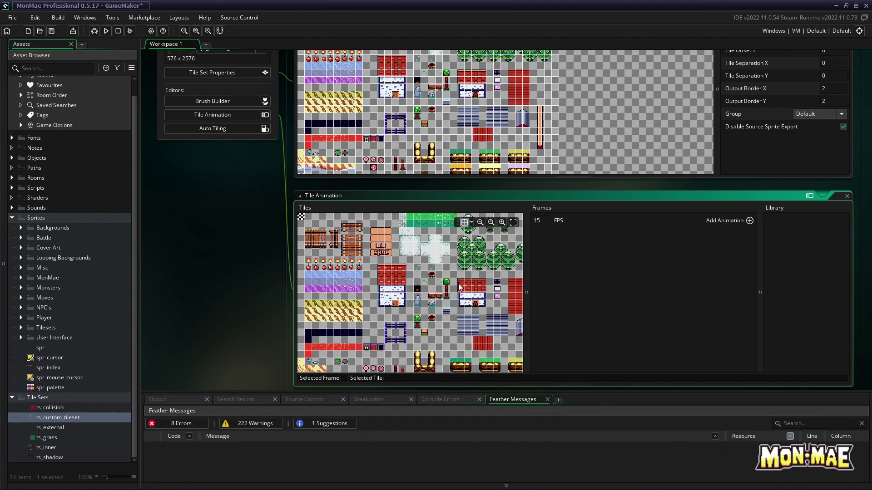
middle_click_drag(386, 310, 389, 240)
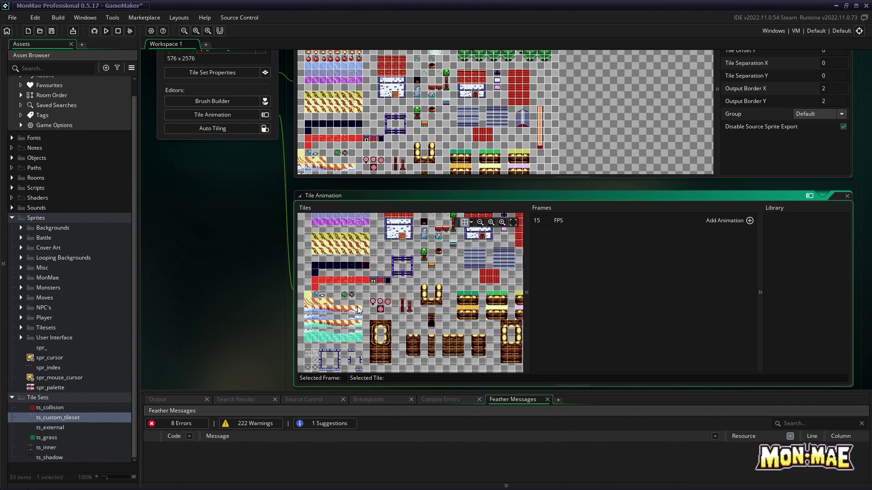
middle_click_drag(358, 306, 375, 296)
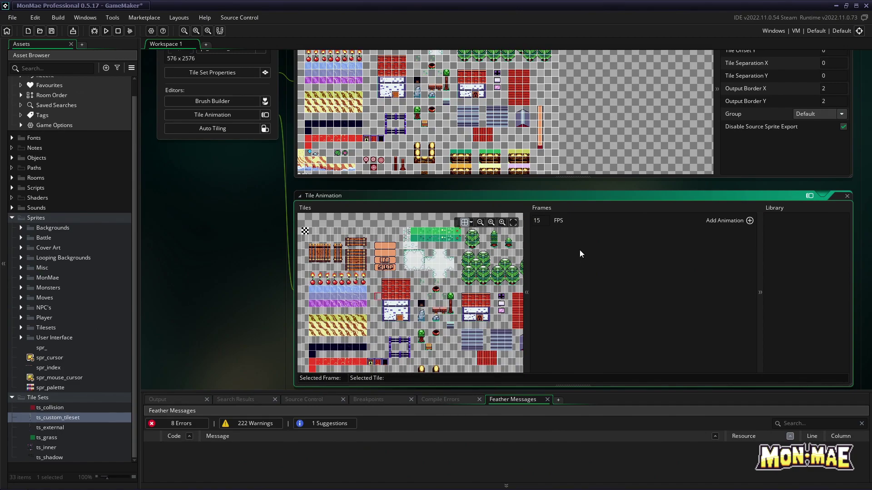
Add a tile animation to ts_custom_tileset and set the animation speed to 8 FPS.
left_click(749, 221)
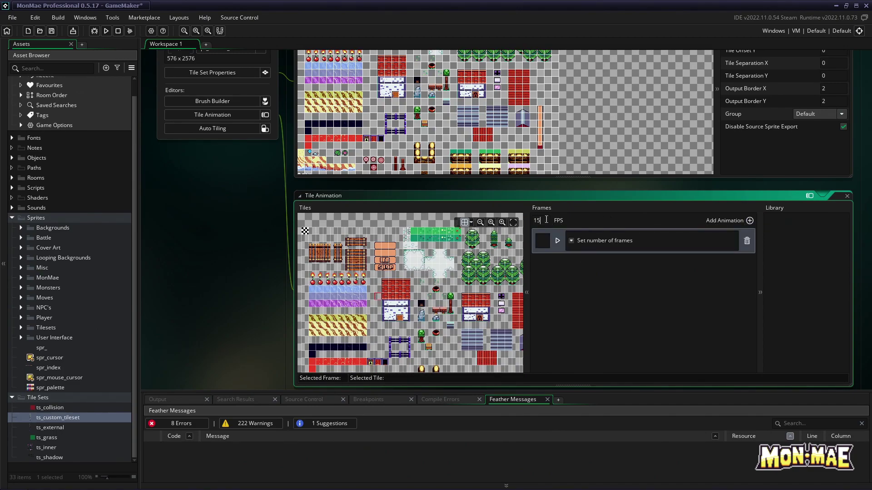
left_click(542, 219)
key("BackSpace")
key("BackSpace")
type("8")
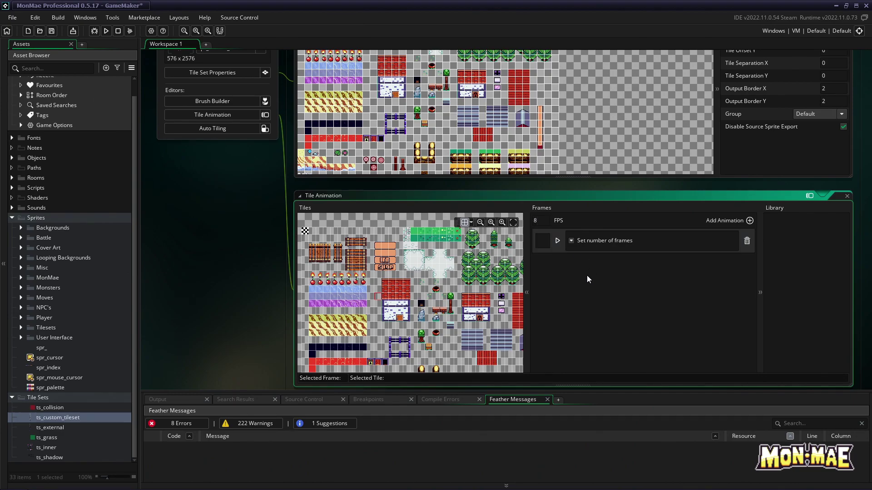
Set the tile animation speed to 15 FPS and give the new animation 8 frames.
key("BackSpace")
type("15")
left_click(572, 241)
left_click(576, 264)
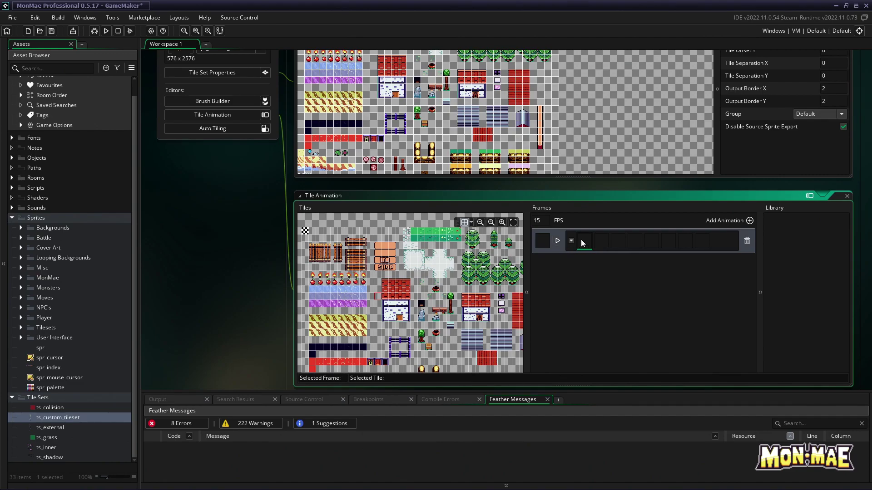
Fill the first tile animation's 8 frames with the flame tiles of the torch row in order and play it.
left_click(316, 279)
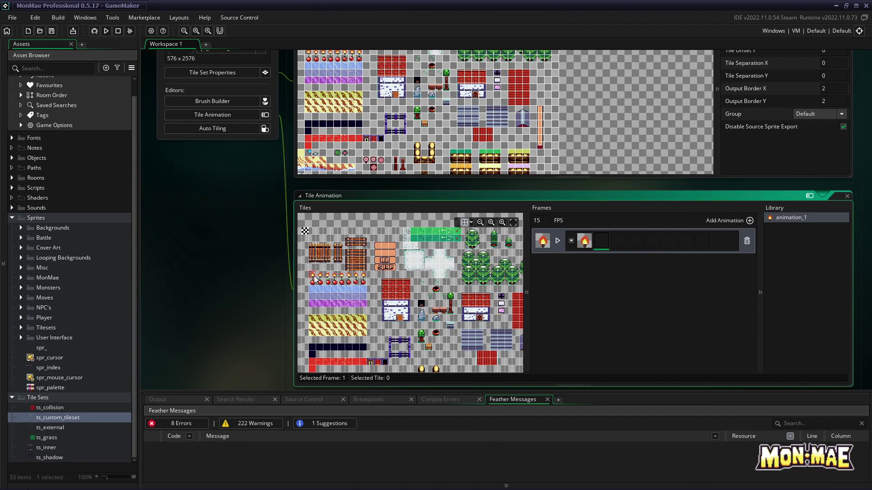
left_click(324, 279)
left_click(331, 279)
left_click(337, 279)
left_click(346, 279)
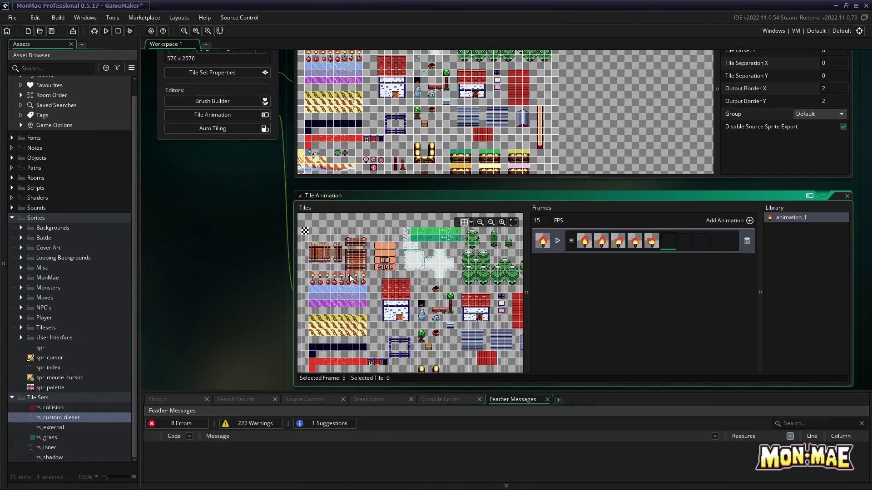
left_click(354, 278)
left_click(357, 278)
left_click(365, 279)
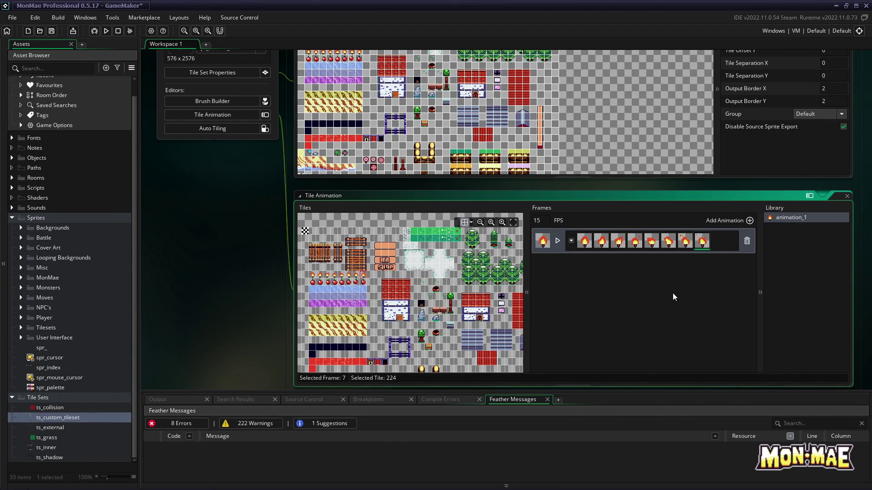
left_click(559, 242)
Add a second tile animation and give it 8 frames.
left_click(749, 220)
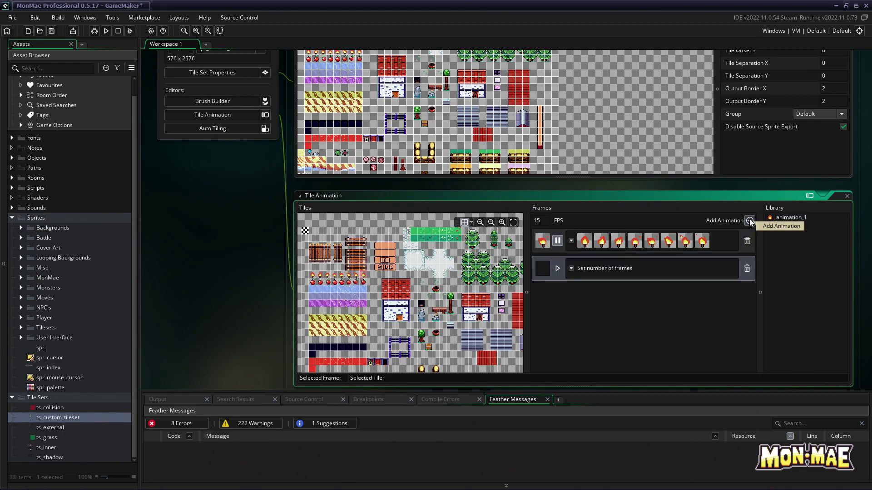
left_click(571, 268)
left_click(580, 291)
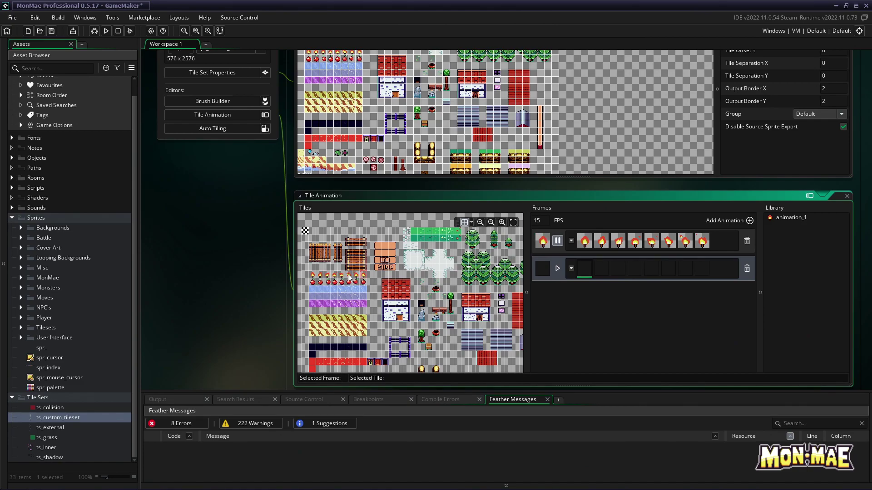
Fill the second animation's frames with the eight light-blue water tiles in order and play it.
left_click(312, 289)
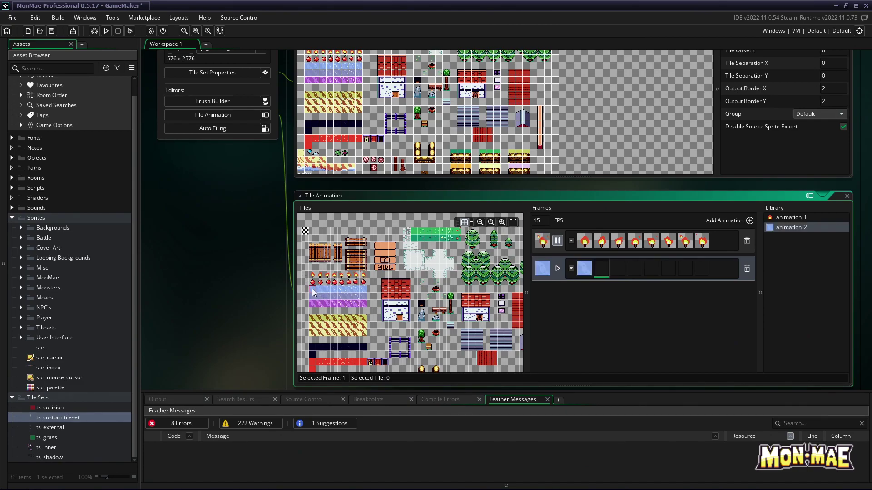
left_click(320, 288)
left_click(328, 287)
left_click(338, 289)
left_click(343, 288)
left_click(352, 289)
left_click(363, 290)
left_click(365, 290)
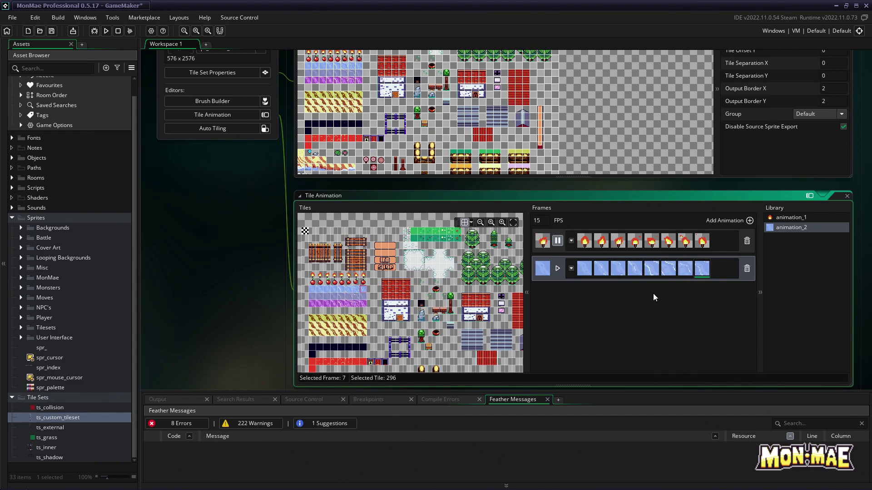
left_click(557, 268)
Try a tile animation speed of 10 FPS.
double_click(538, 221)
type("10")
left_click(587, 311)
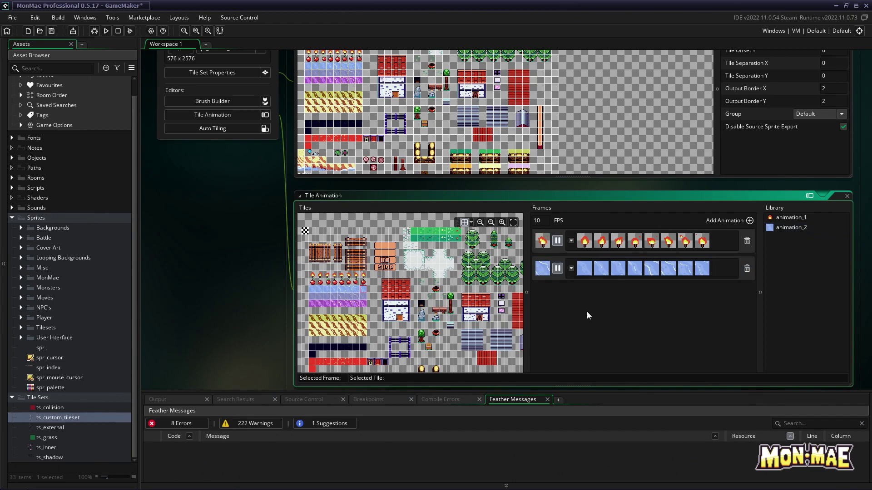
Set the tile animation speed to 8 FPS.
double_click(538, 221)
type("8")
left_click(582, 296)
Add a third tile animation and give it 8 frames.
left_click(750, 220)
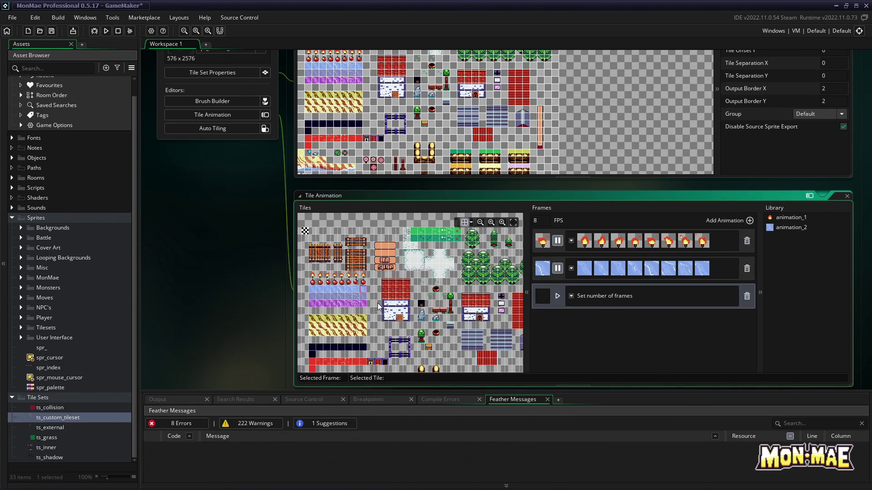
scroll(371, 316, "down", 3)
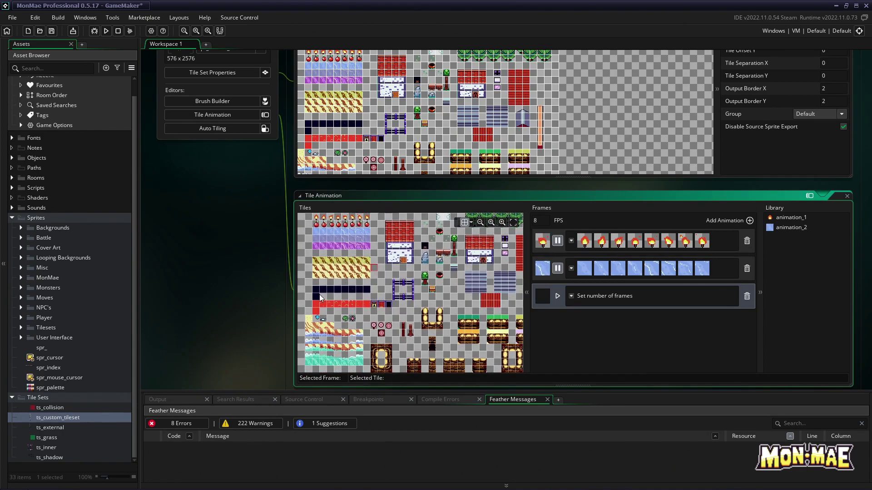
left_click(574, 295)
left_click(579, 321)
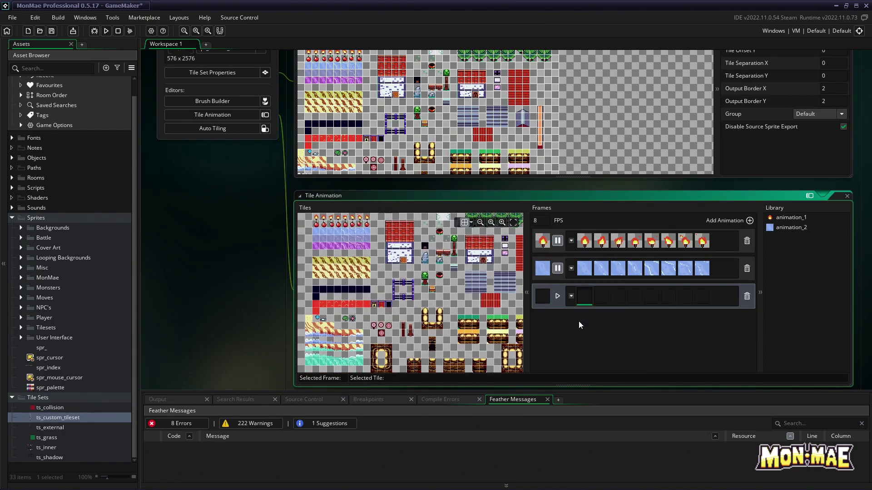
Fill the third animation's frames with the eight red lava tiles in order and play it.
left_click(324, 306)
left_click(327, 307)
left_click(335, 307)
left_click(341, 308)
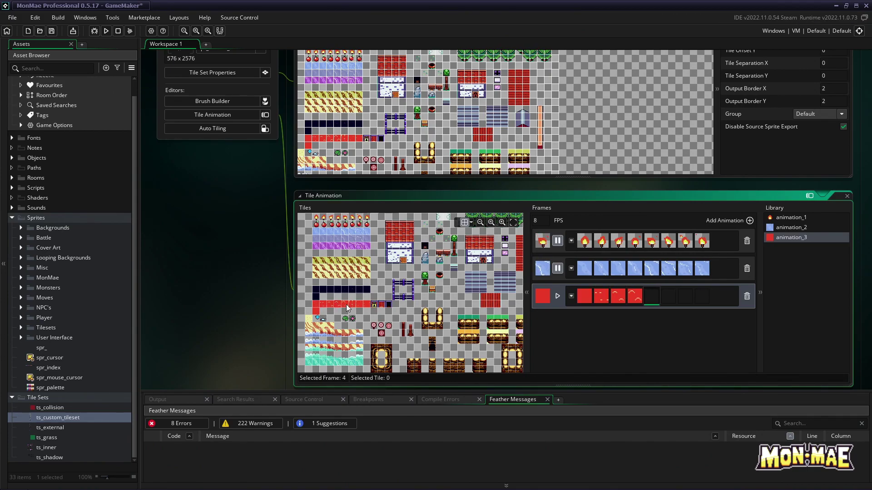
left_click(349, 308)
left_click(357, 309)
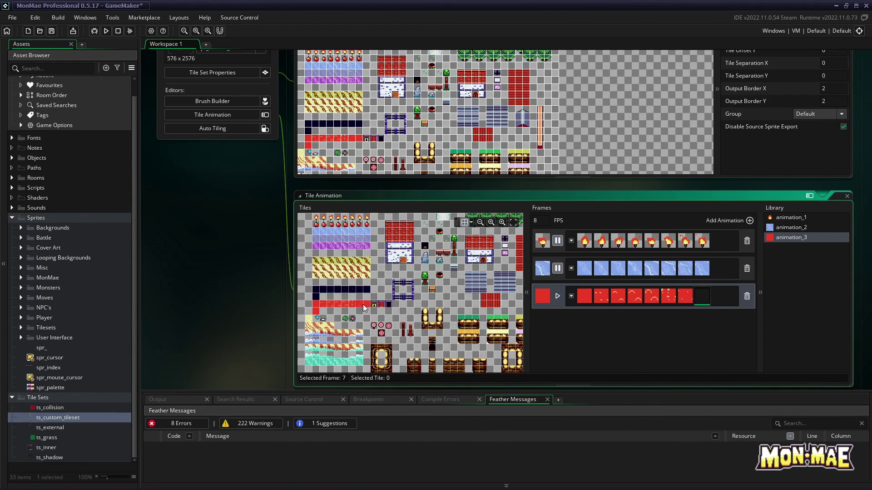
left_click(365, 308)
left_click(369, 309)
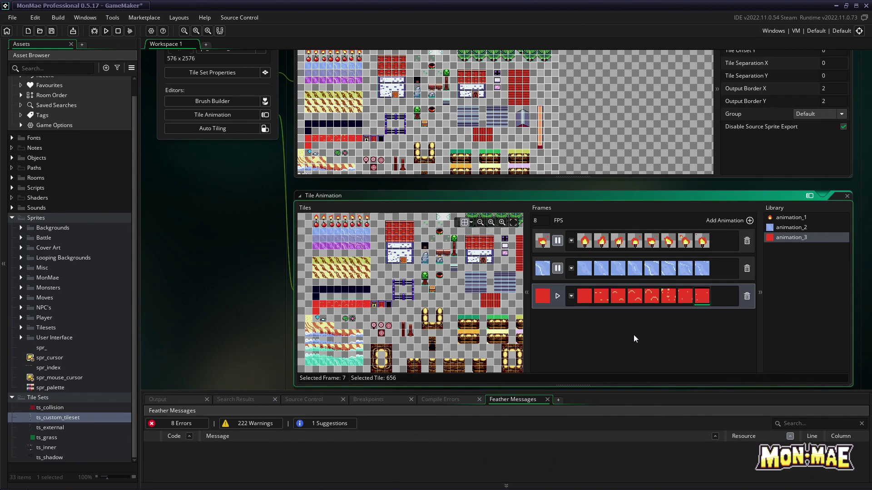
left_click(556, 296)
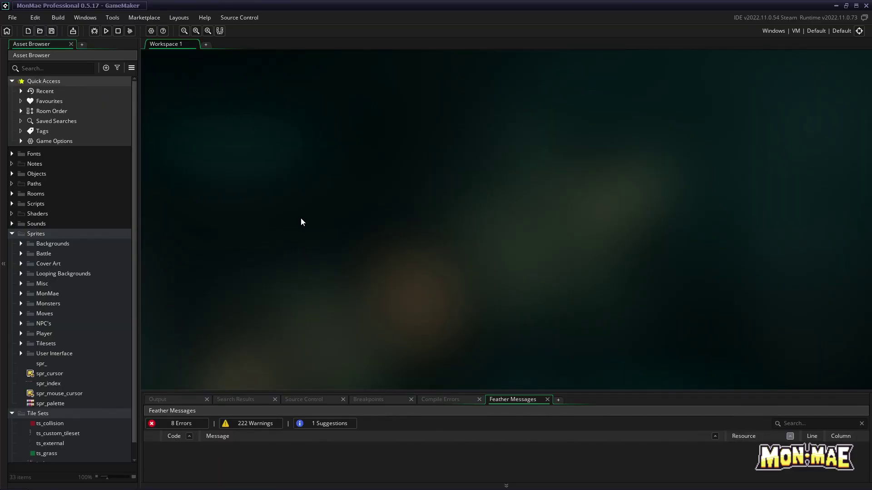
Duplicate the room rm_room from the Duplicate Me group and name the copy rm_room_custom.
left_click(12, 194)
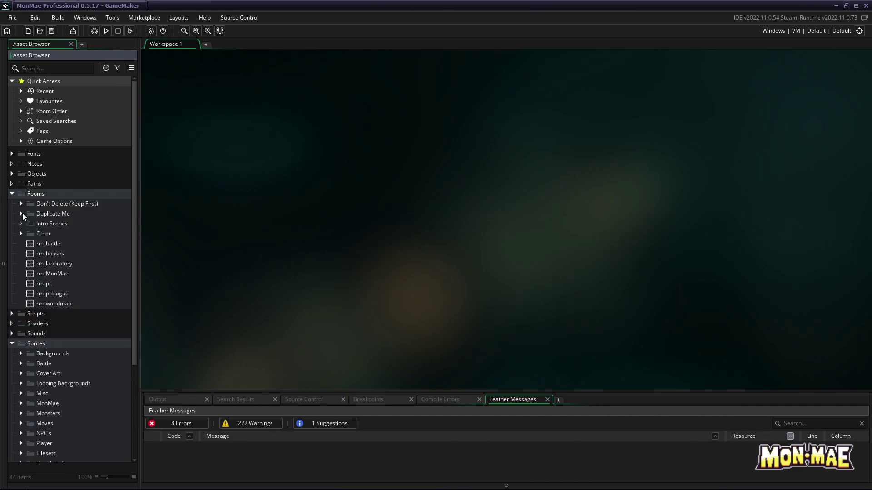
left_click(21, 214)
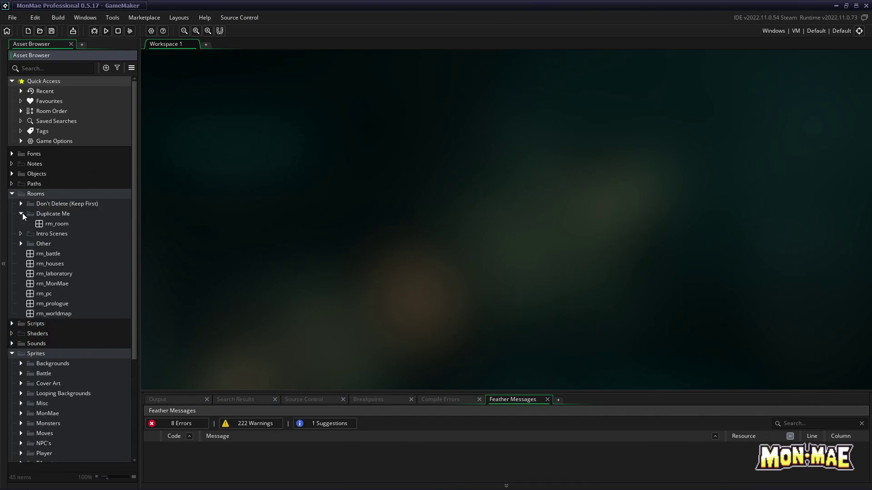
right_click(59, 222)
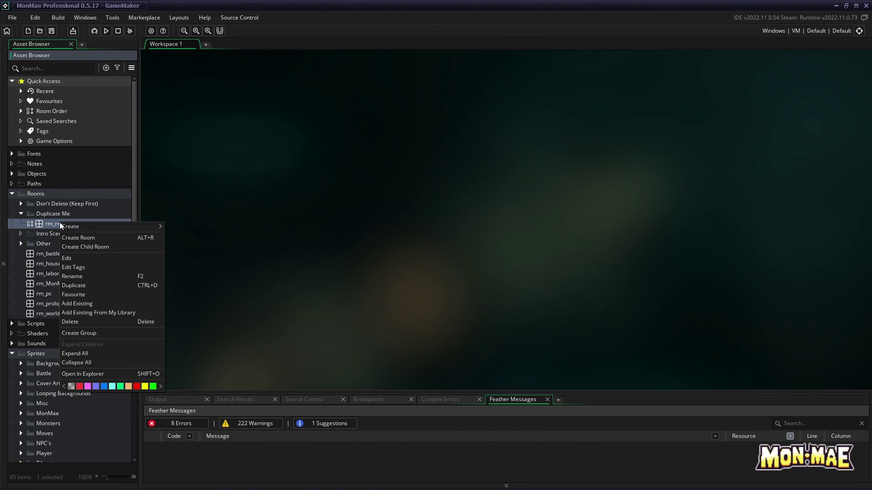
left_click(83, 287)
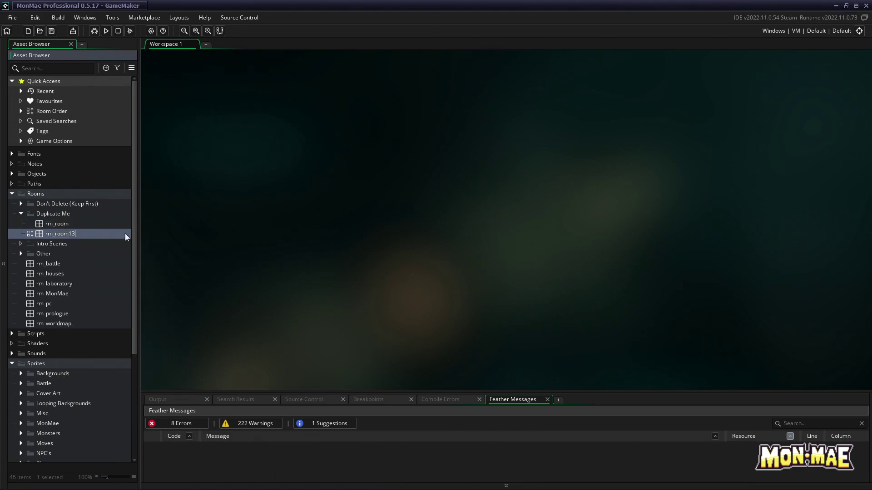
key("BackSpace")
key("BackSpace")
type("_custom")
left_click(222, 235)
Open rm_room_custom, enlarge the Inspector and set the room size to width 512 and height 288.
double_click(86, 234)
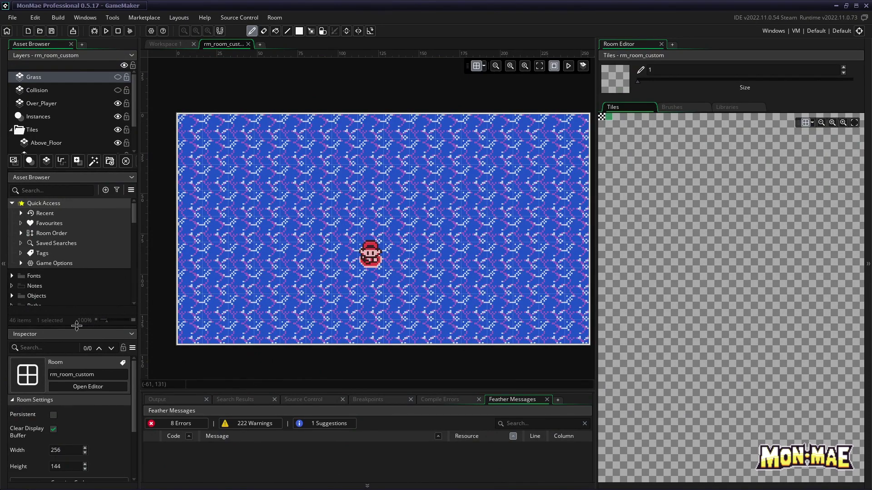
left_click_drag(77, 326, 83, 235)
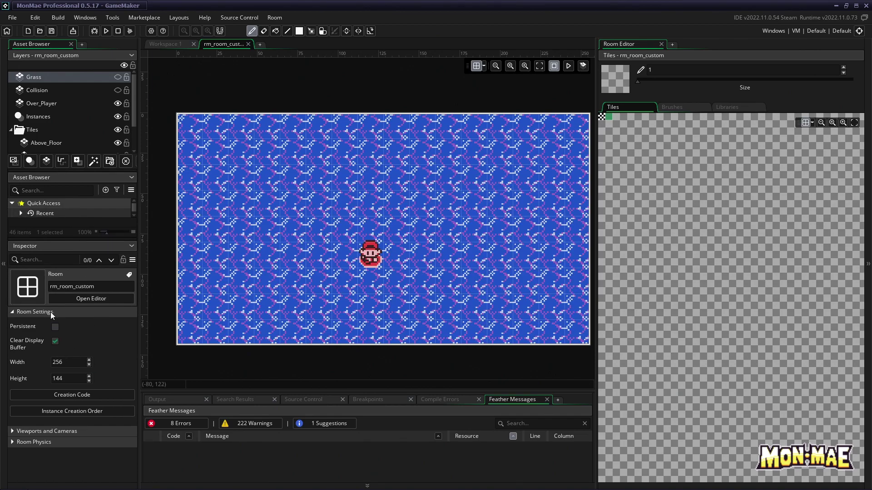
left_click(69, 362)
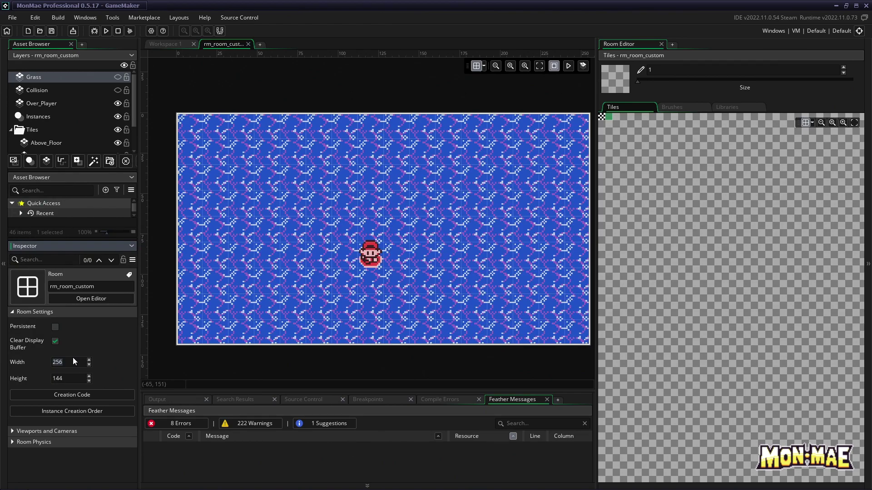
key("Return")
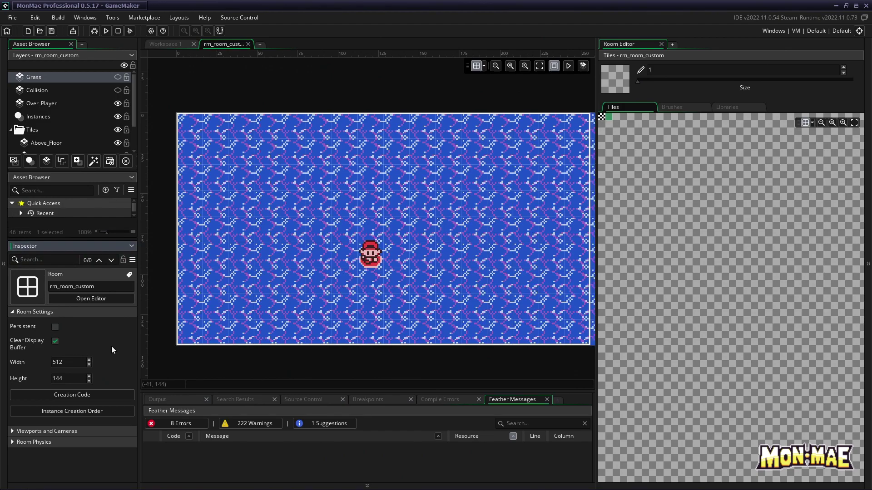
left_click(66, 372)
type("288")
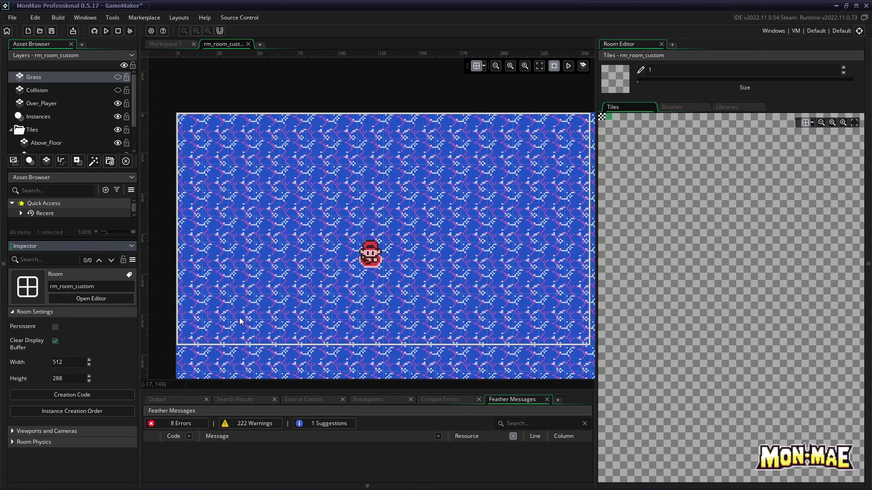
Widen the room view by narrowing the tile palette and look over the whole enlarged room.
left_click_drag(595, 200, 777, 206)
scroll(636, 218, "down", 2)
scroll(601, 154, "down", 2, "ctrl")
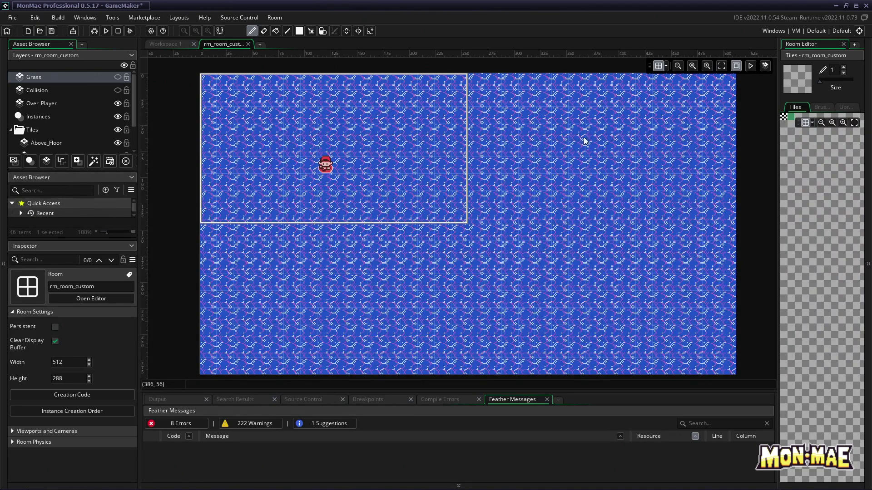
scroll(468, 229, "up", 2)
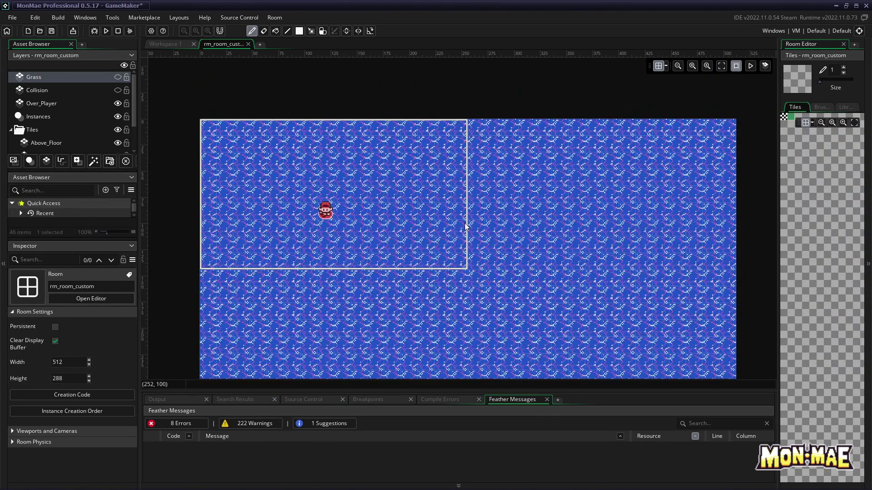
scroll(466, 227, "down", 2)
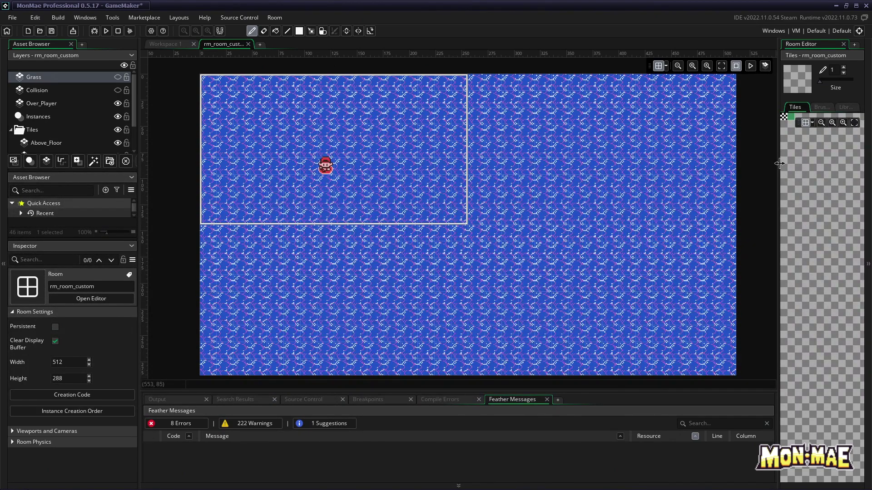
left_click_drag(778, 166, 742, 165)
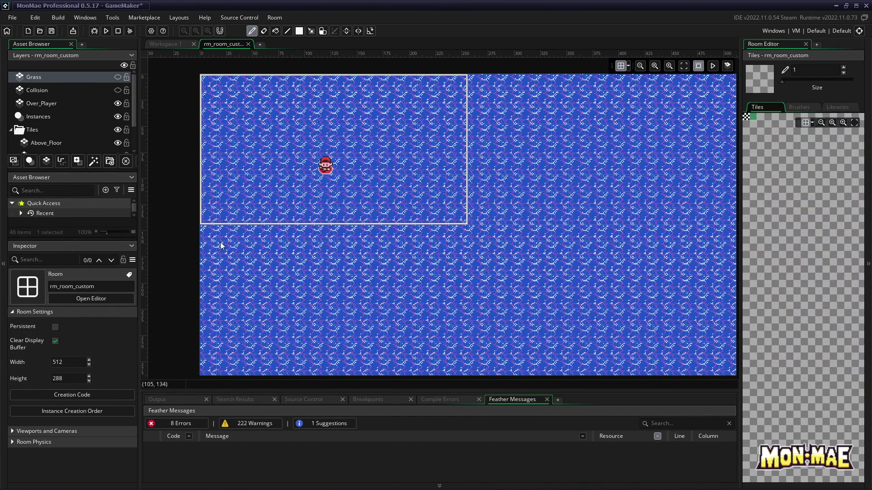
Try a room size of 1600 by 1600 for rm_room_custom and fit the whole room in view.
left_click(63, 362)
key("ctrl+a")
type("1600")
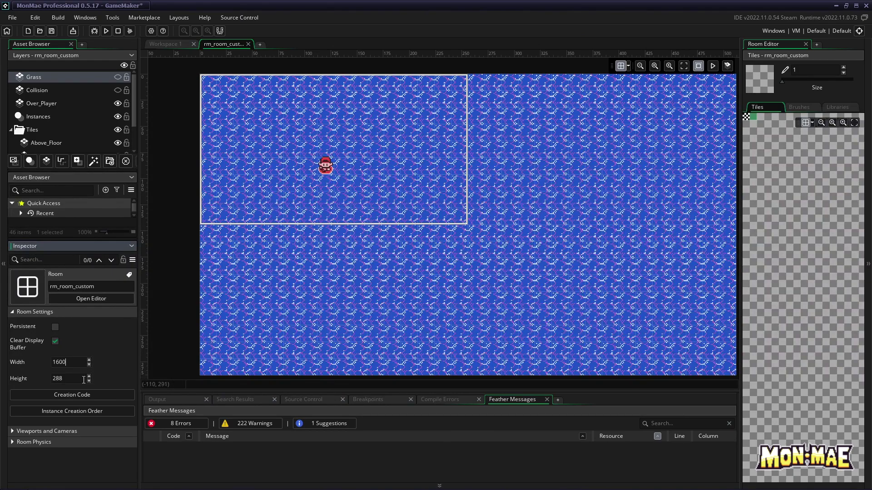
left_click(79, 372)
type("1600")
key("Return")
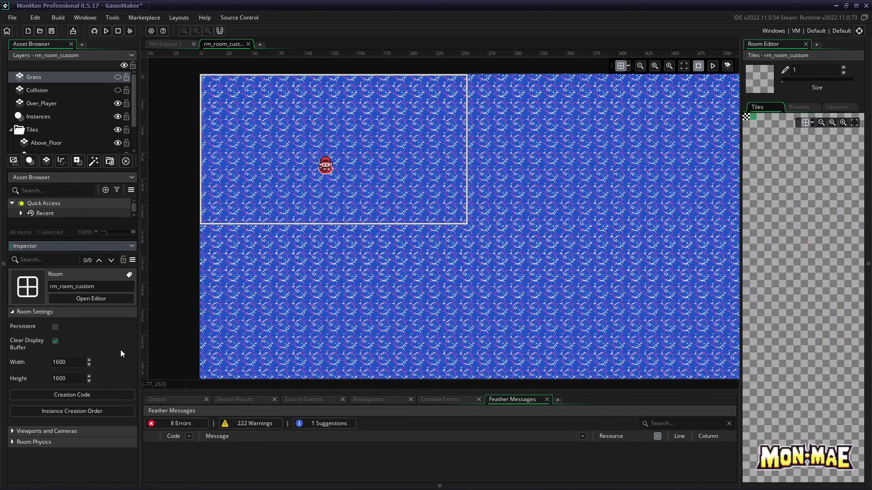
left_click(684, 66)
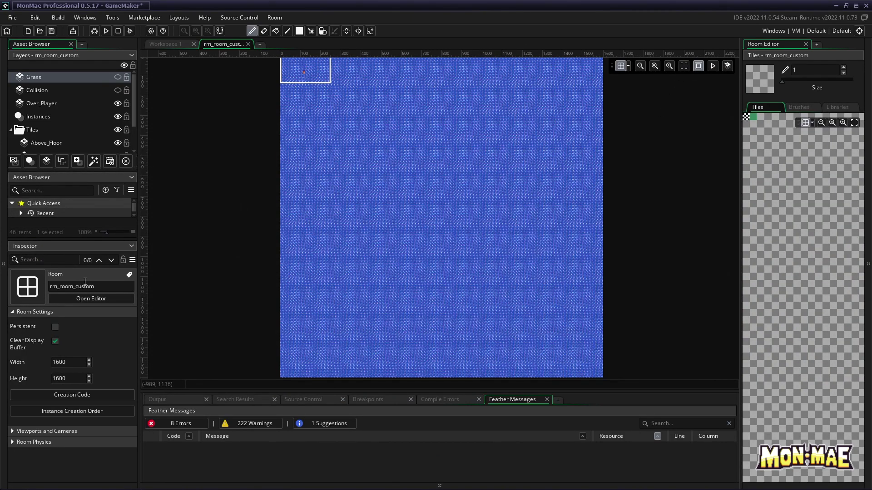
Set rm_room_custom back to width 512 and height 288 and fit the room in view.
left_click(68, 362)
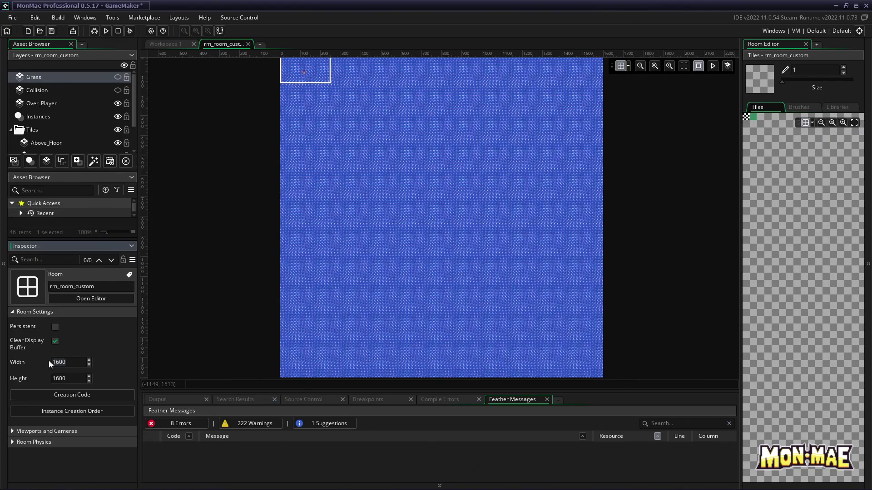
type("512")
left_click(58, 378)
double_click(57, 378)
type("288")
key("Return")
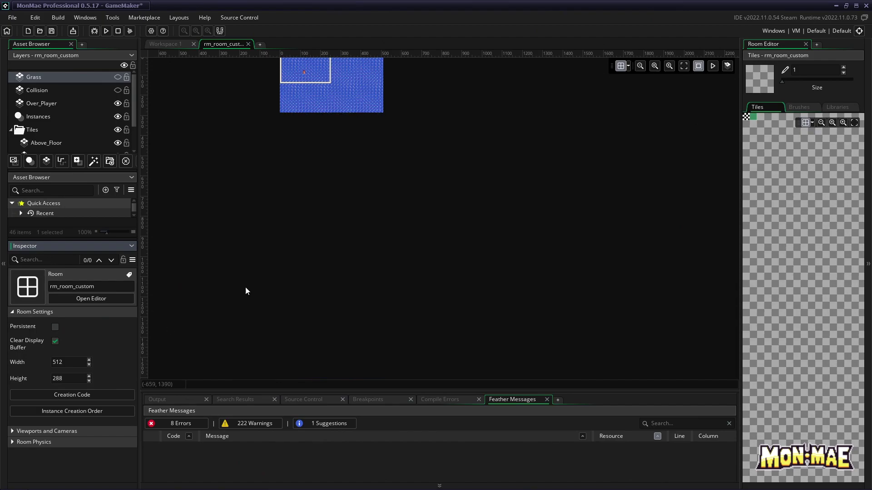
left_click(687, 68)
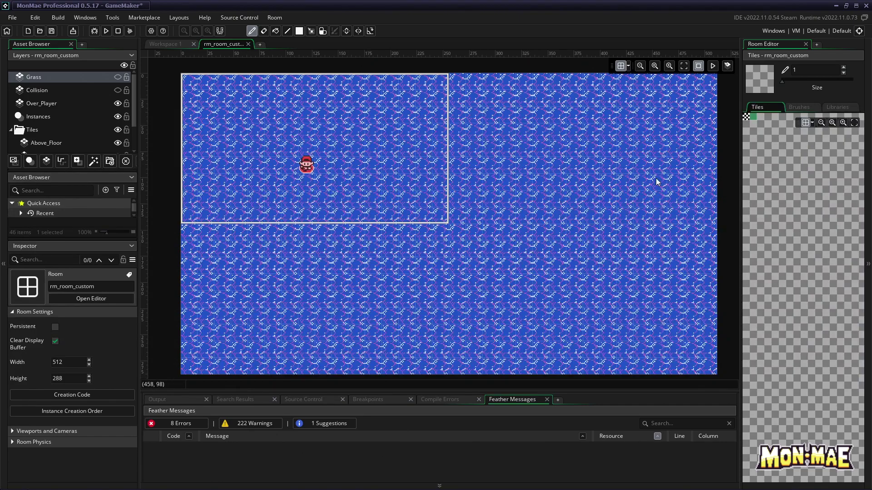
right_click(76, 248)
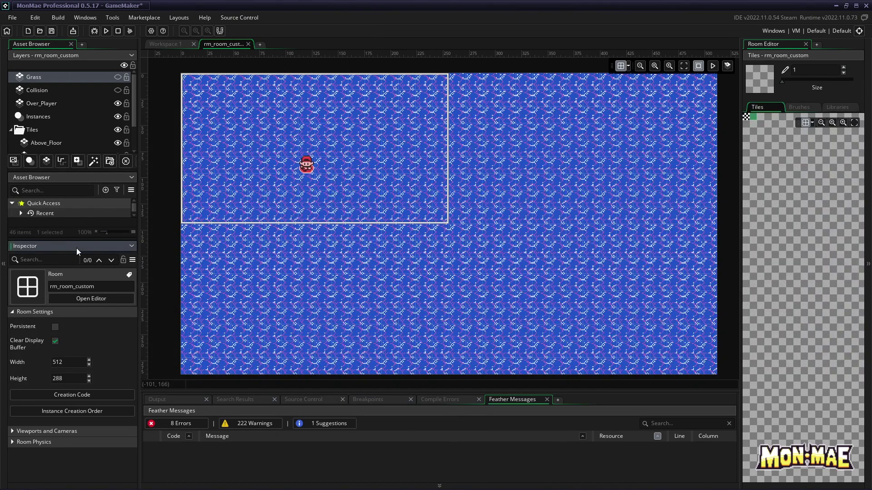
Close the Inspector and the asset list so the layer list of rm_room_custom fills the side panel.
left_click(86, 252)
right_click(55, 334)
left_click(67, 337)
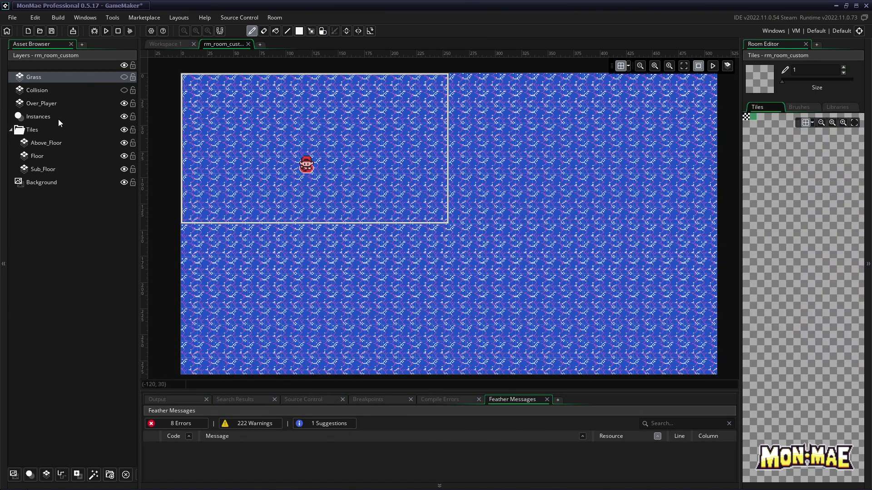
Widen the tile palette and check the tiles offered for the Sub_Floor, Floor and Above_Floor layers.
left_click(51, 170)
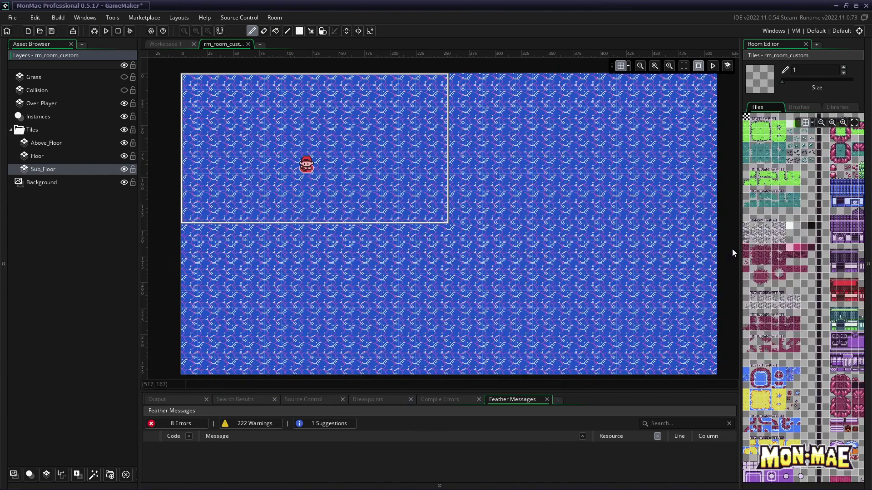
left_click_drag(741, 217, 620, 205)
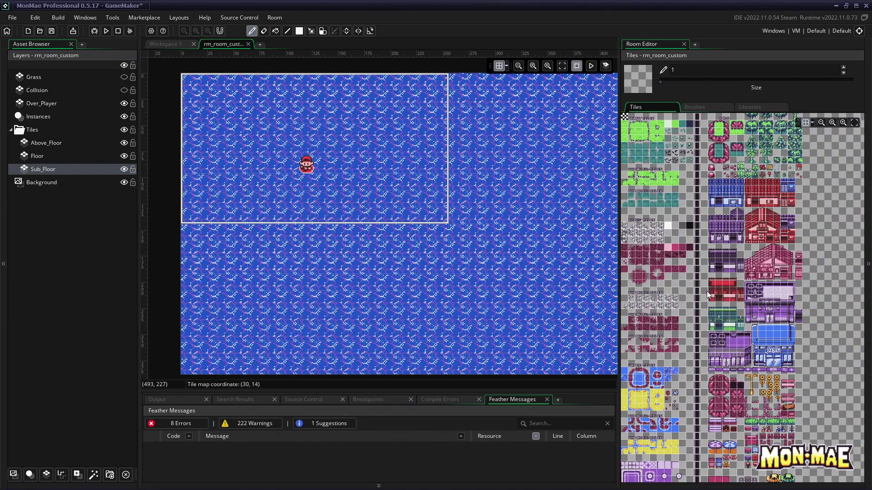
left_click(70, 156)
left_click(79, 144)
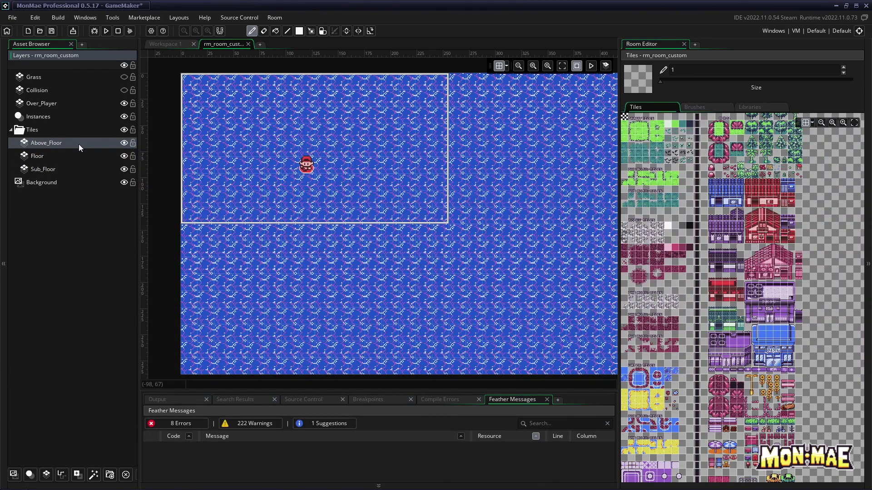
Reopen the Inspector and check which tile set the Sub_Floor, Floor and Above_Floor layers use.
left_click(83, 18)
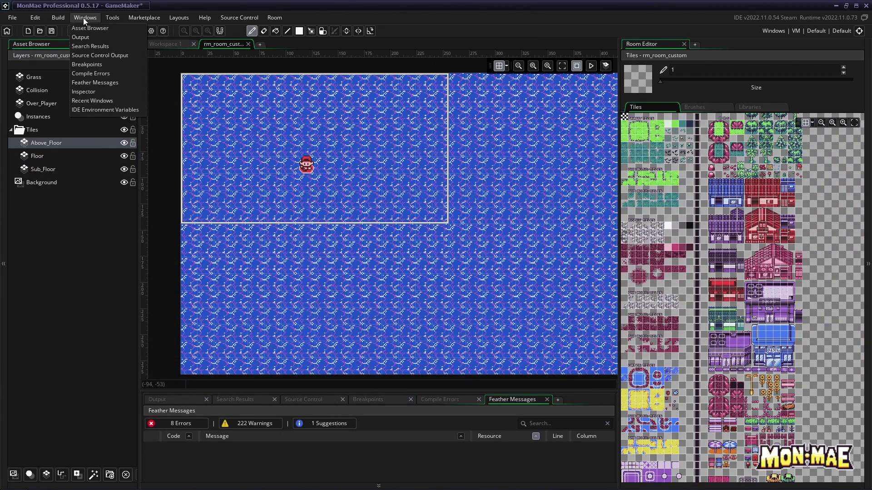
left_click(85, 91)
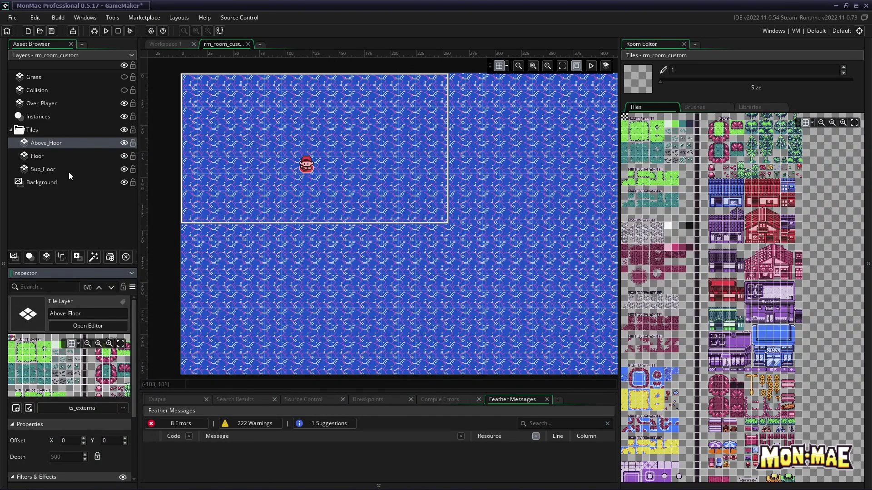
left_click(50, 169)
left_click(50, 157)
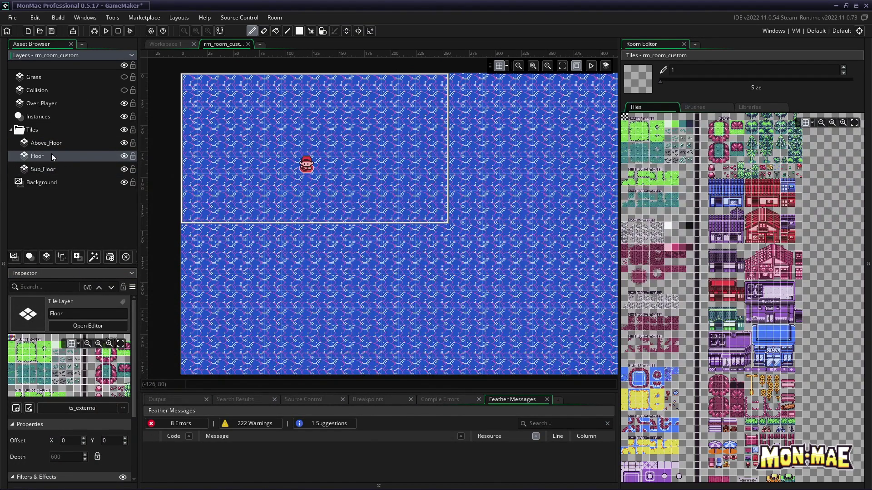
left_click(56, 144)
Assign ts_custom_tileset to the Sub_Floor layer.
left_click(52, 168)
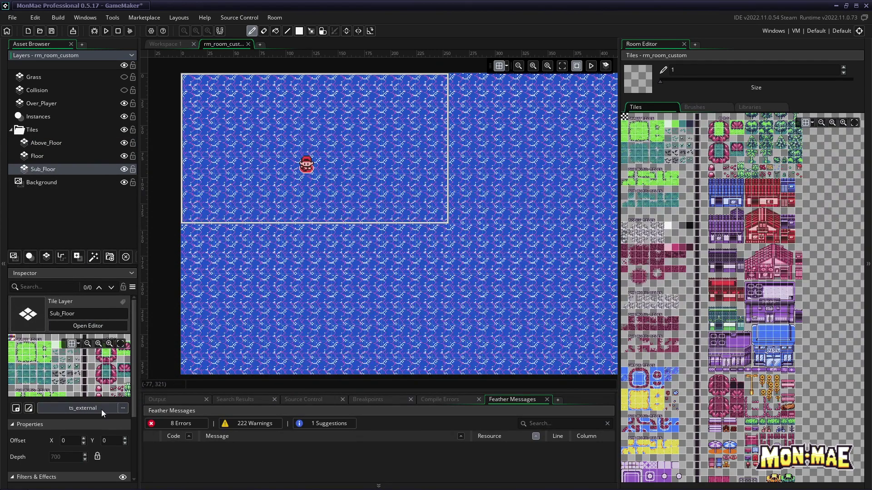
left_click(126, 410)
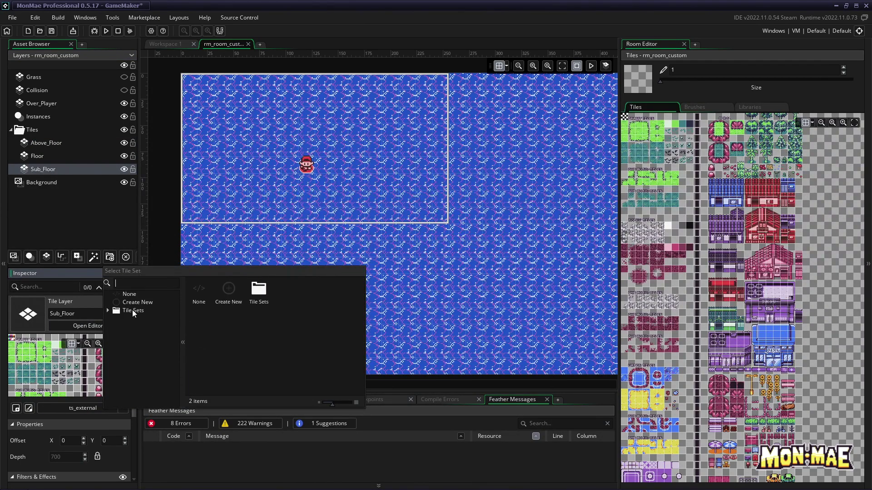
left_click(107, 310)
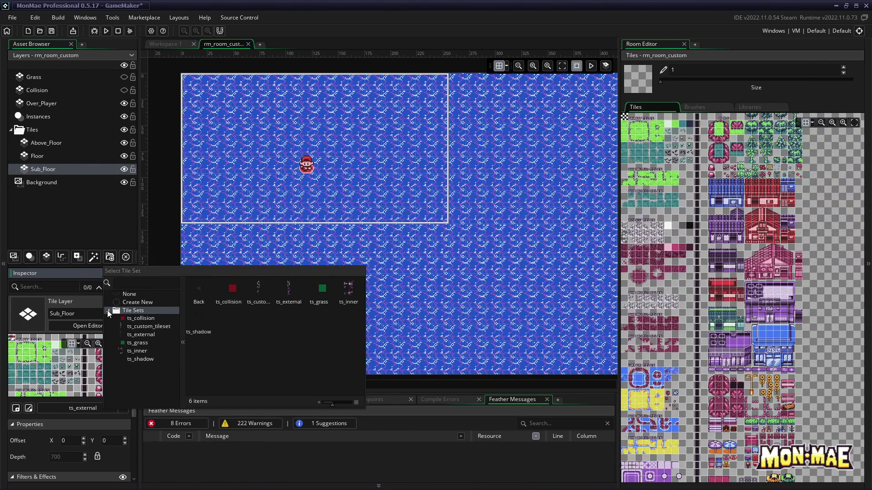
left_click(162, 325)
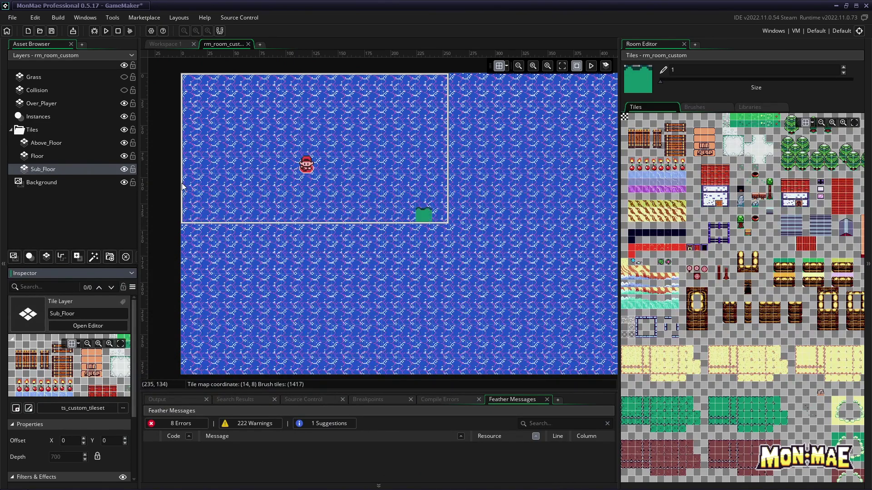
Change the Floor layer's tile set to ts_custom_tileset.
left_click(62, 156)
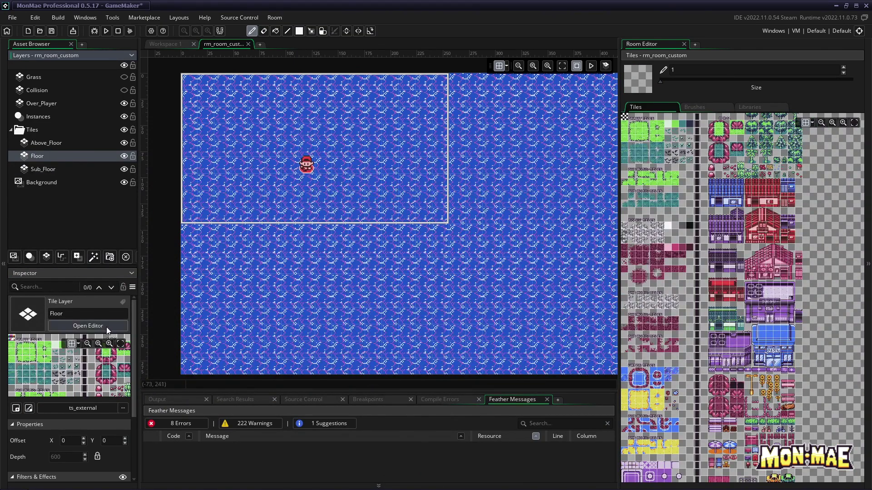
left_click(121, 409)
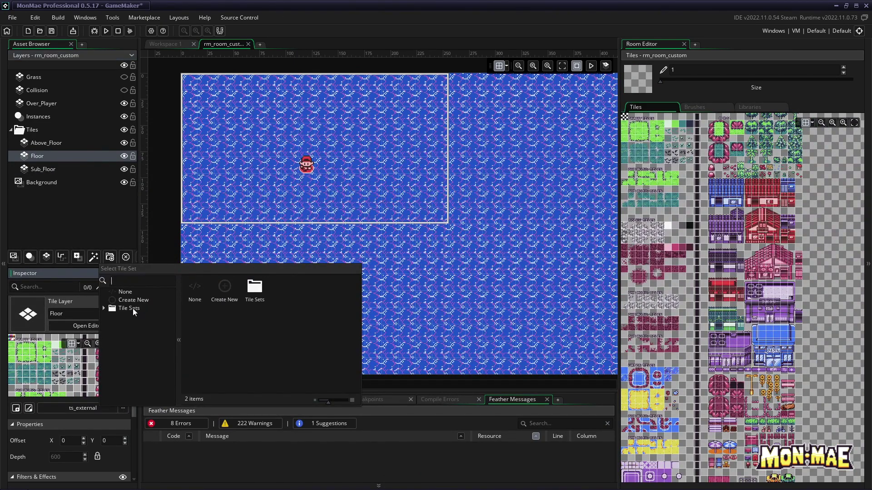
left_click(132, 309)
left_click(158, 324)
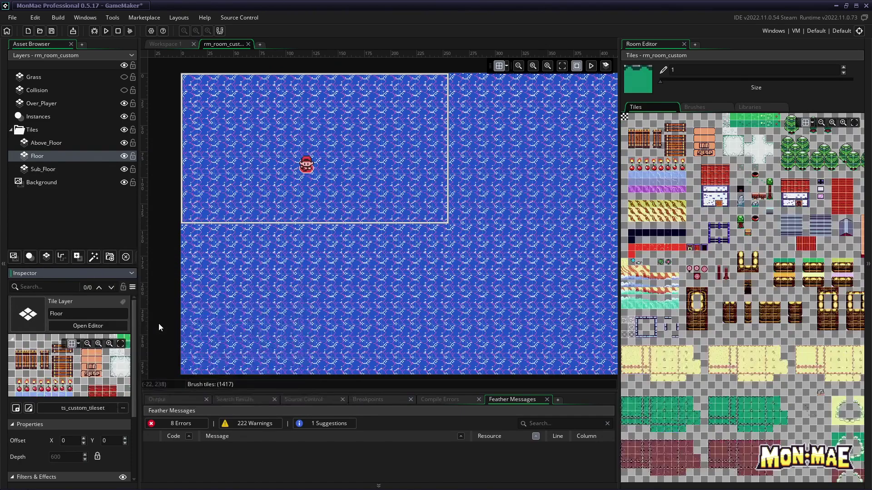
Replace the Above_Floor layer's tile set with ts_custom_tileset.
left_click(45, 143)
left_click(123, 409)
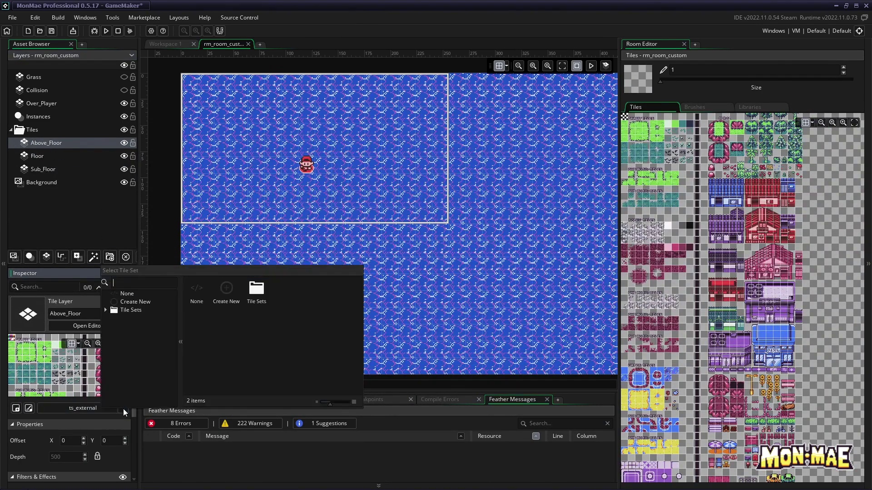
left_click(137, 310)
left_click(160, 326)
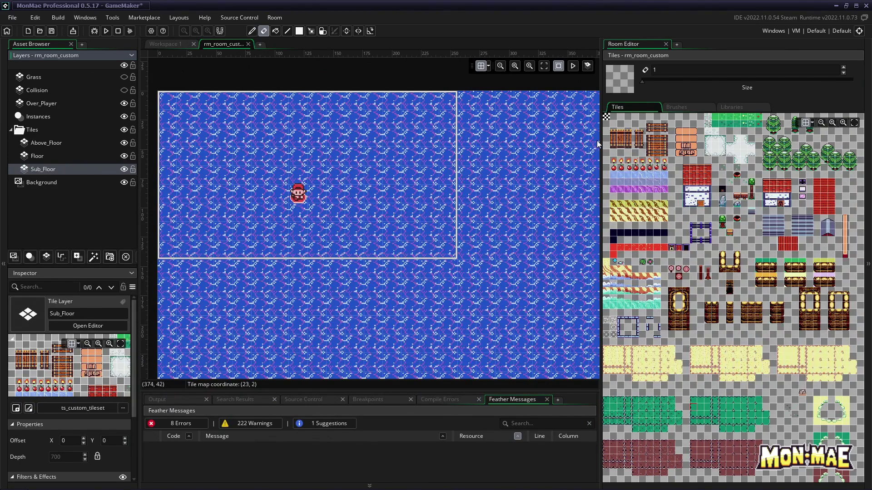
Cover the whole room on the Sub_Floor layer with the plain green ground tile, using a brush size of 20.
left_click(643, 81)
left_click_drag(643, 81, 746, 84)
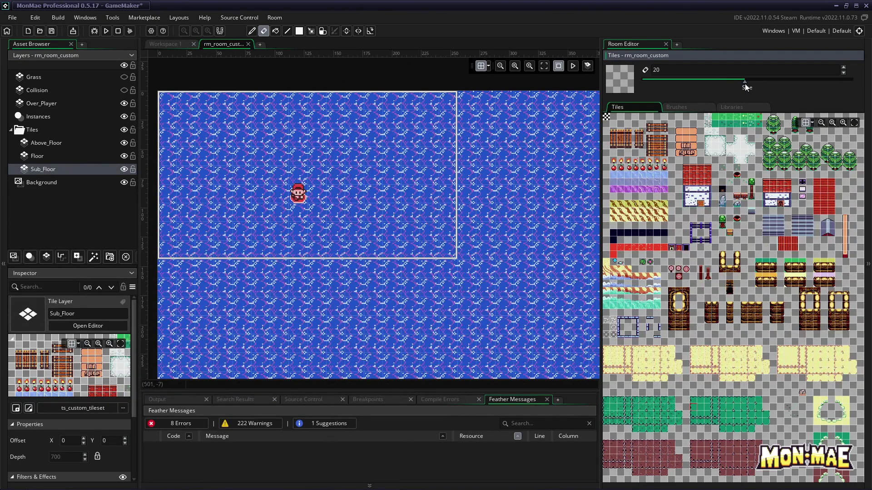
left_click(545, 66)
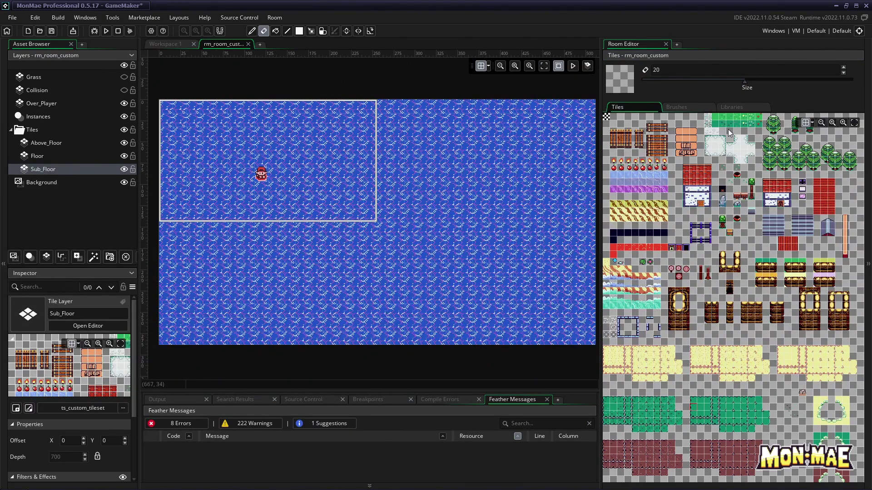
left_click(715, 124)
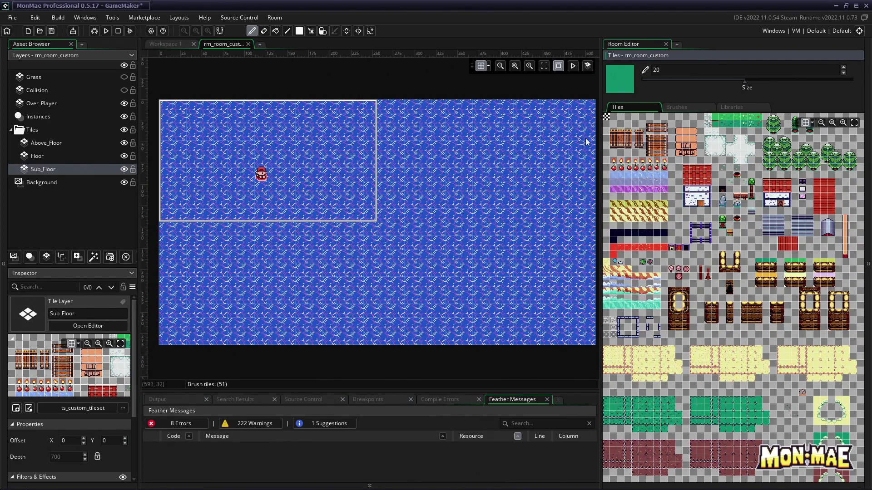
left_click(306, 225)
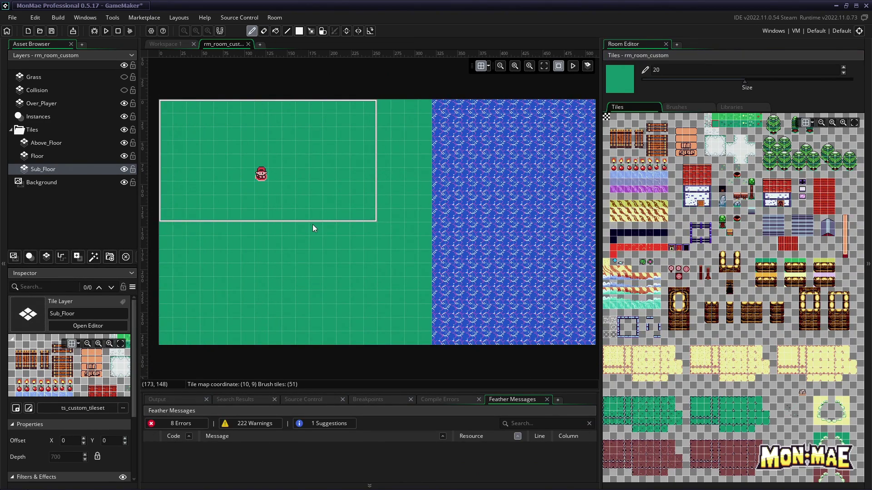
left_click_drag(372, 224, 498, 227)
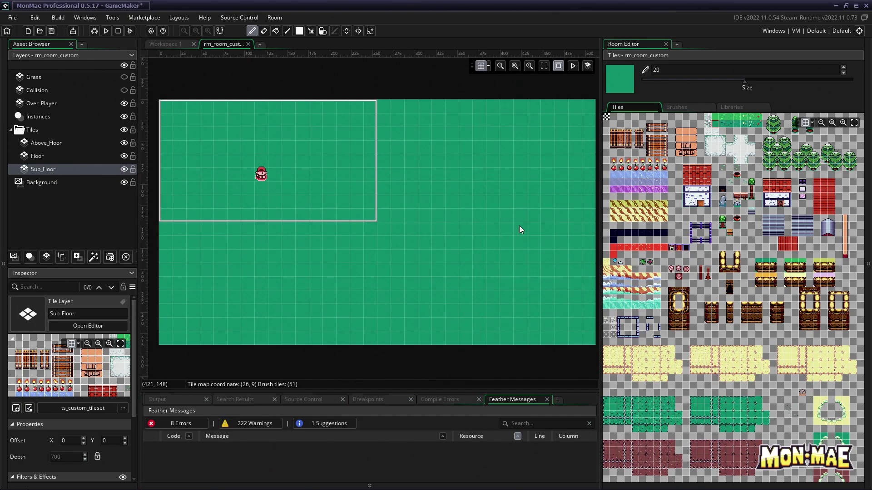
Paint a light blue water pond about 5 by 6 tiles on Sub_Floor with brush size 1 and preview its animation.
left_click_drag(596, 207, 592, 207)
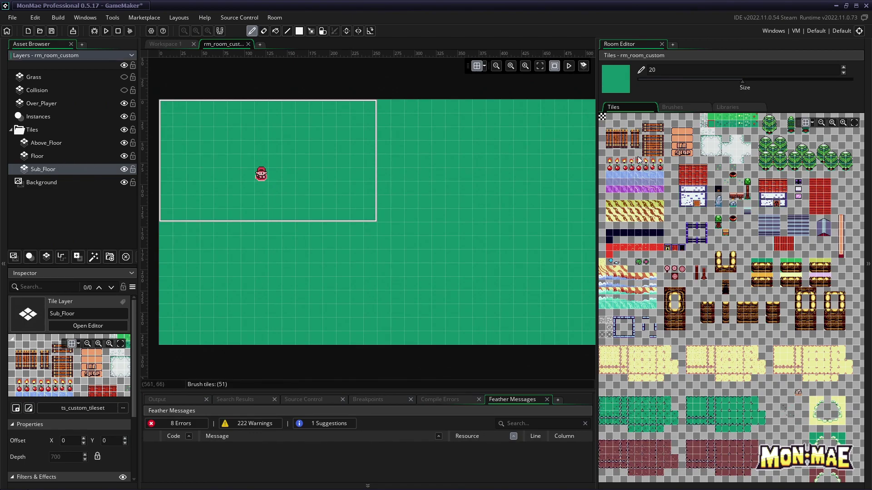
left_click_drag(743, 81, 662, 83)
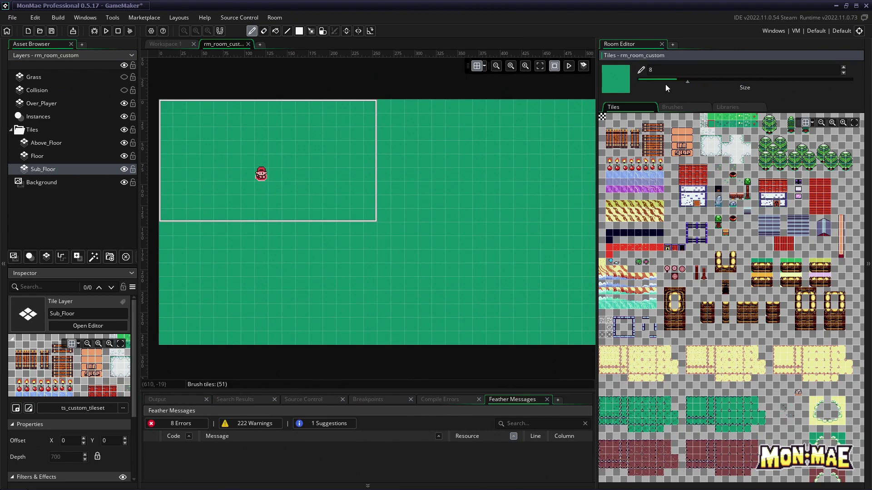
left_click(611, 173)
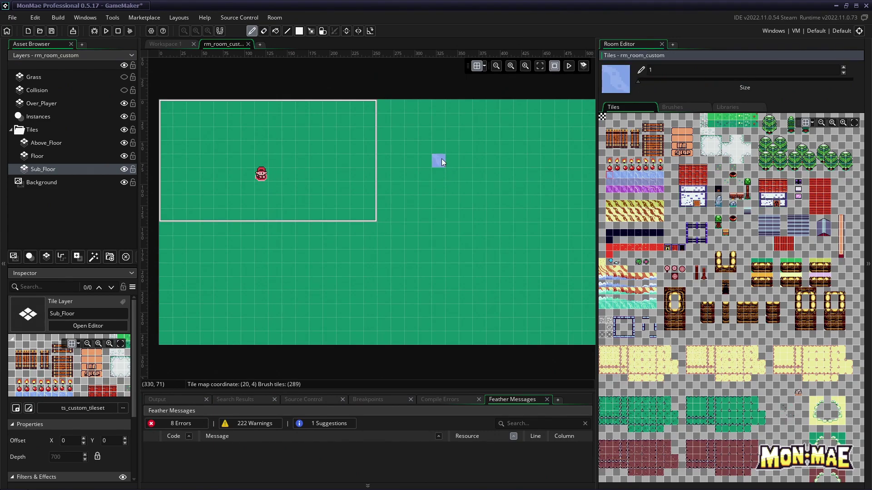
left_click_drag(440, 148, 440, 179)
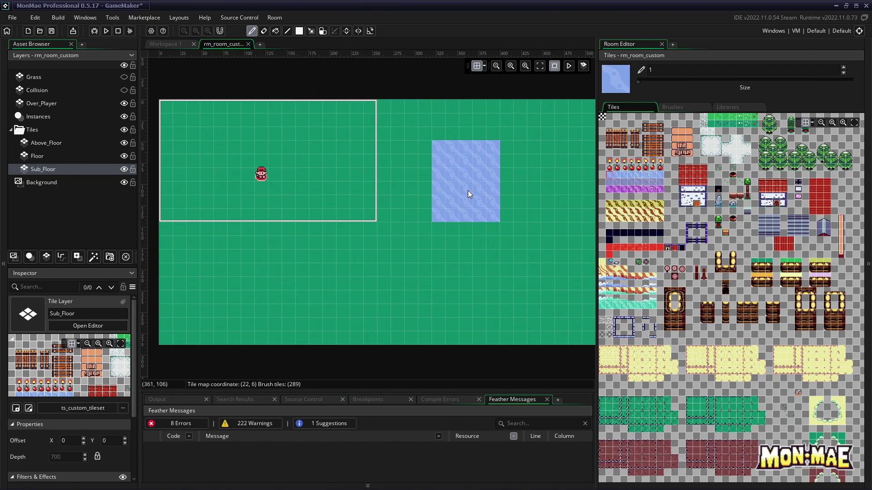
left_click(569, 66)
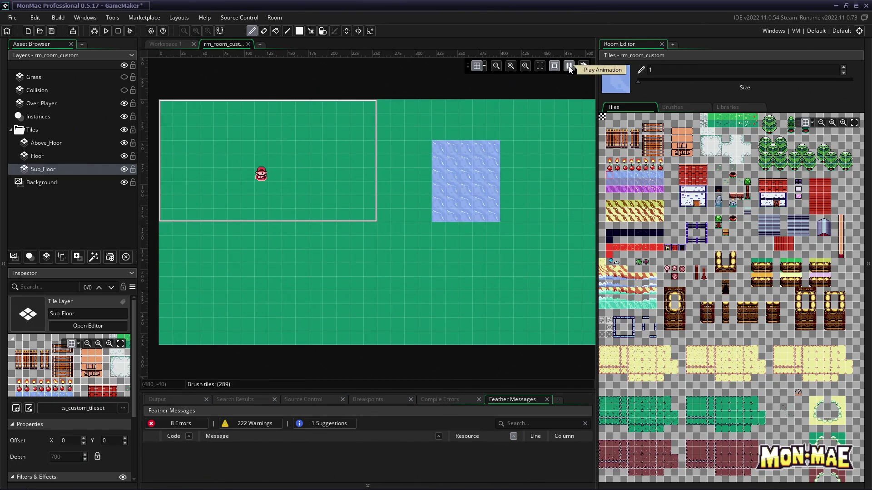
left_click(568, 66)
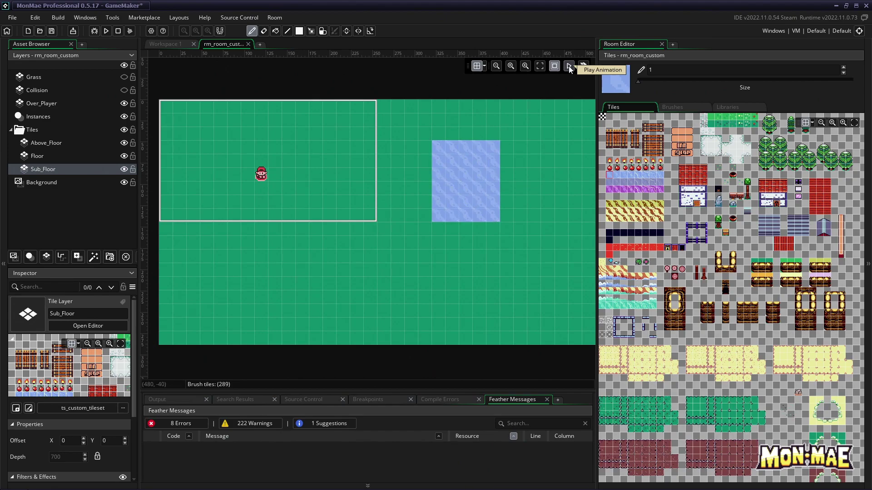
On the Floor layer, paint green shore tiles along the pond's bottom row, leaving both corners empty.
left_click(93, 160)
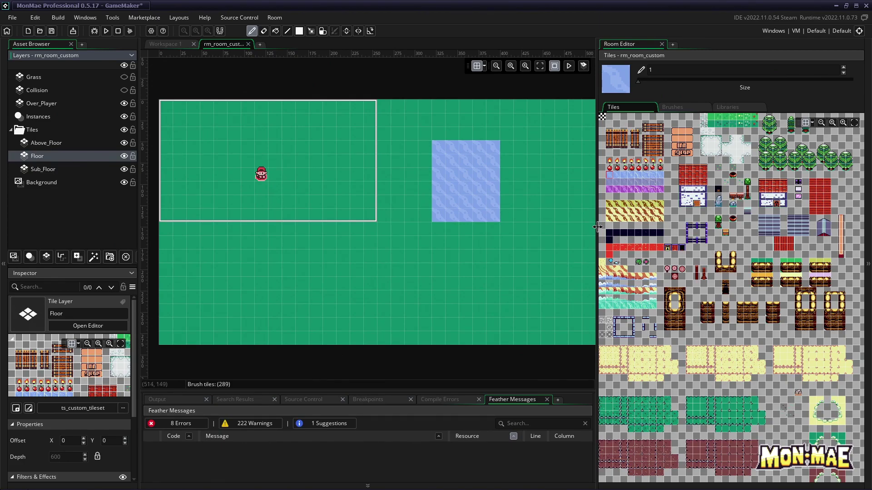
left_click_drag(596, 227, 552, 226)
scroll(663, 298, "down", 3)
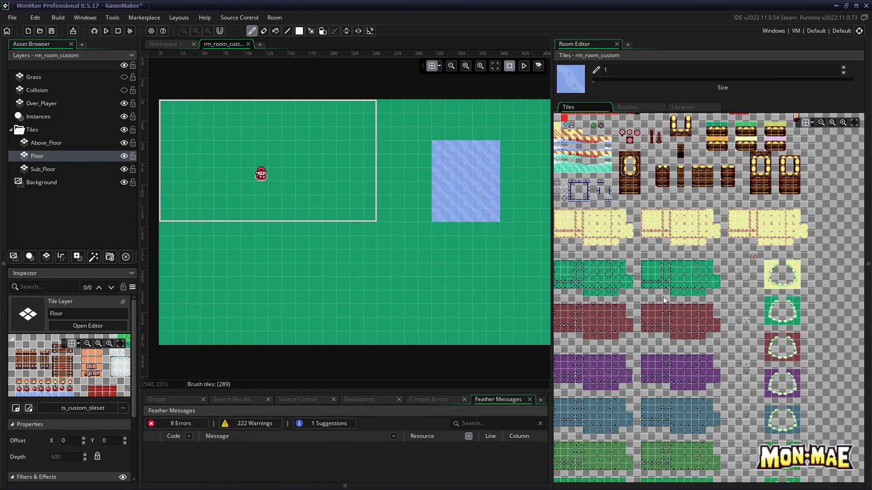
left_click(680, 263)
left_click(468, 217)
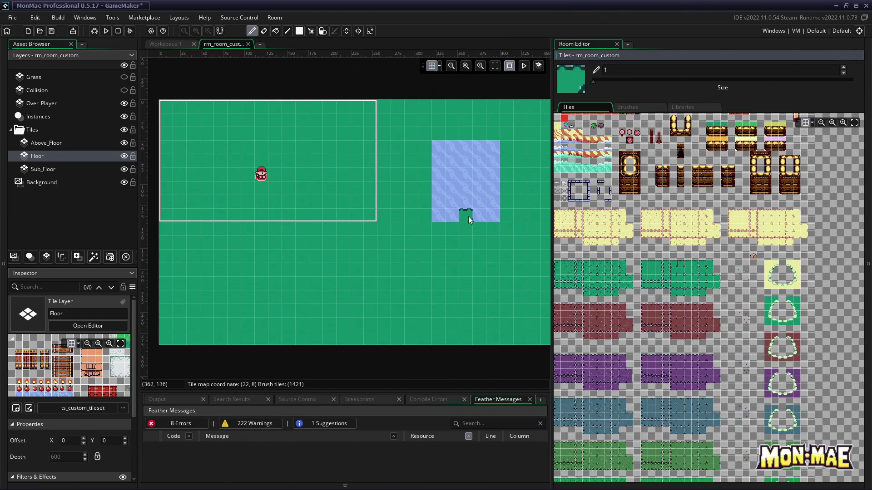
left_click(655, 265)
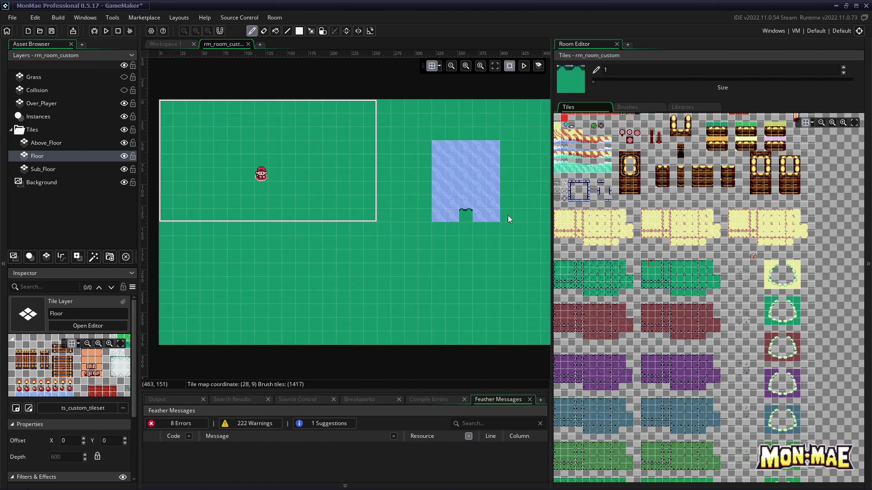
left_click(481, 212)
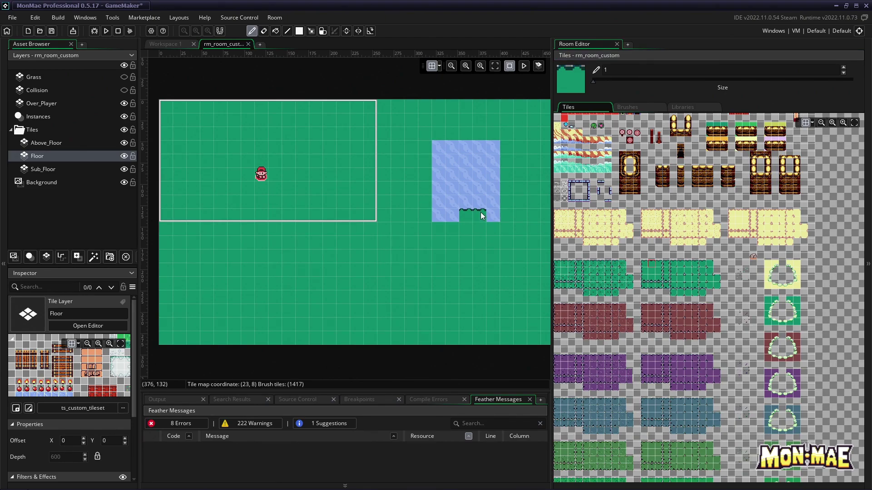
Paint green side shore tiles along the pond's right column on the Floor layer and erase the one in the upper corner.
left_click(646, 270)
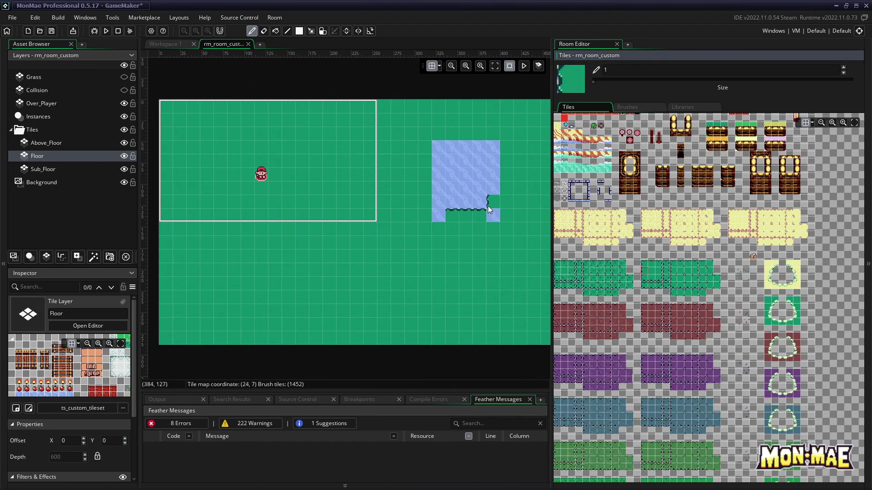
left_click_drag(489, 202, 494, 154)
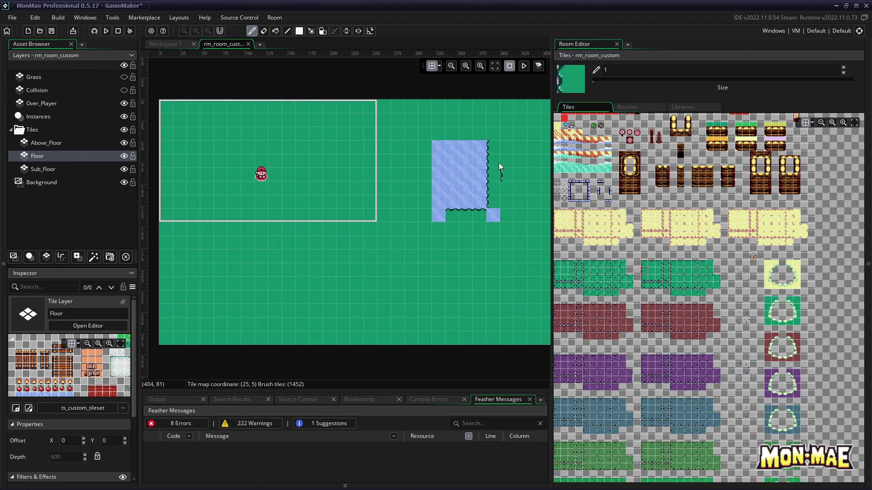
right_click(494, 146)
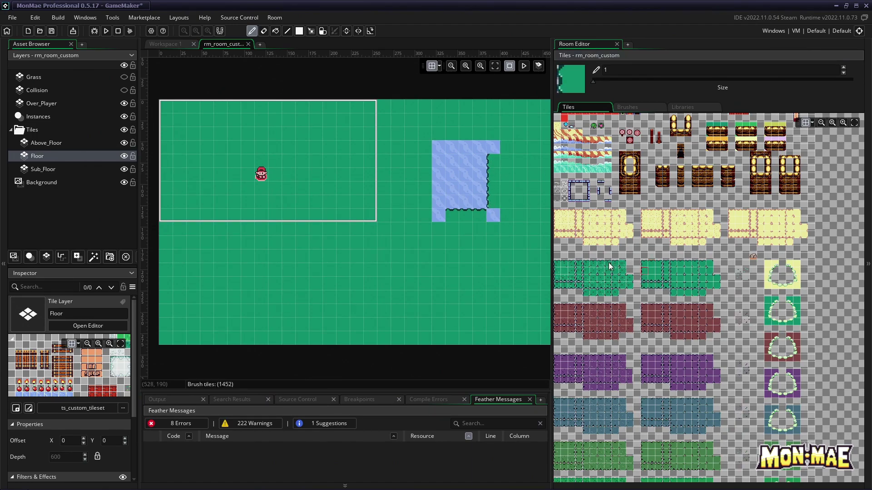
Paint green shore tiles along the pond's top row and left column on the Floor layer, leaving the corners empty.
left_click(652, 282)
left_click_drag(476, 144, 470, 145)
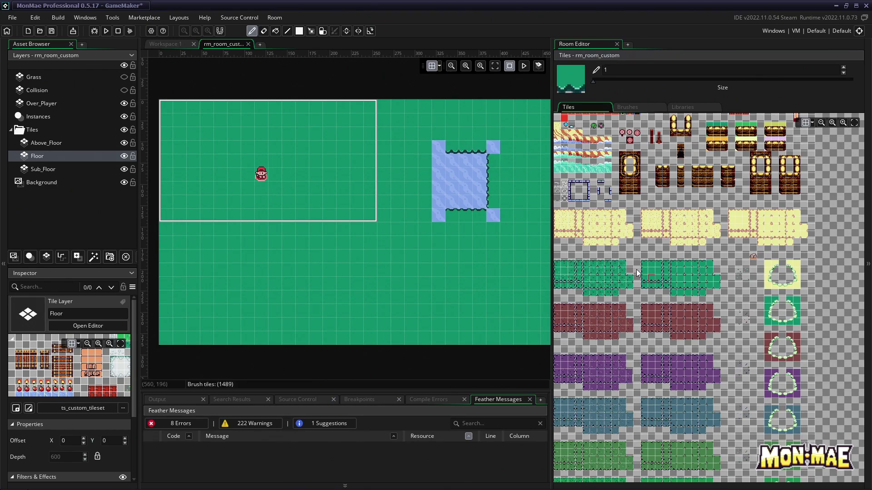
left_click(658, 272)
left_click(451, 201)
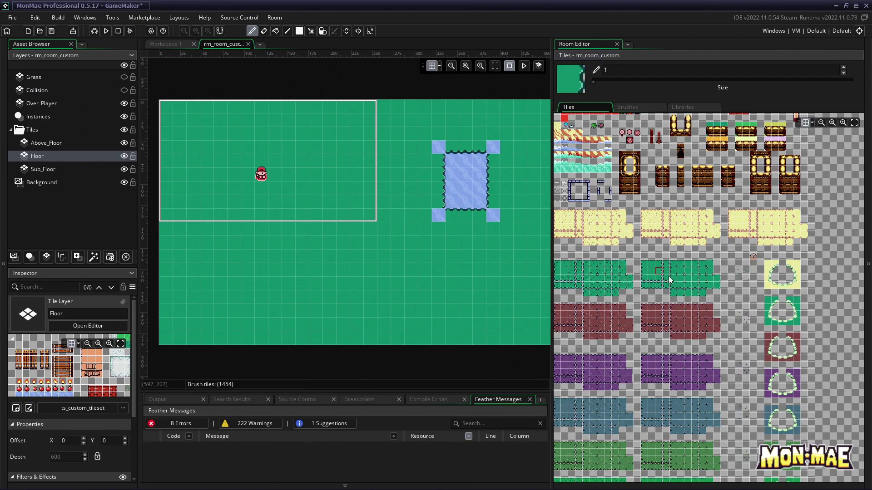
Fill the pond's four corners on the Floor layer with matching green corner shore tiles and preview the animation.
left_click(682, 271)
left_click(440, 145)
left_click(689, 271)
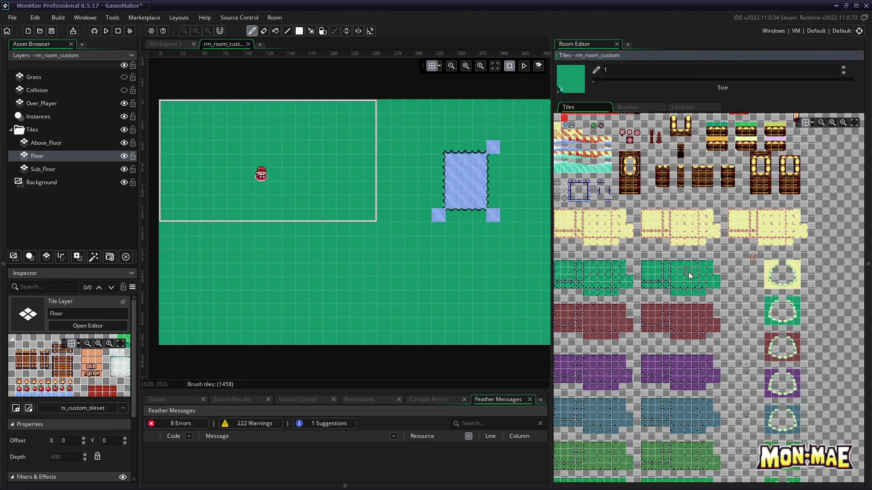
left_click(495, 150)
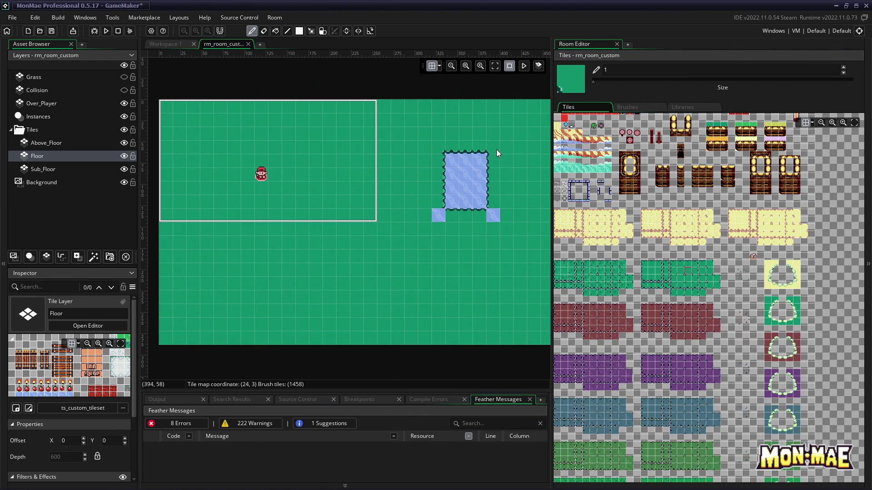
left_click(688, 278)
left_click(491, 216)
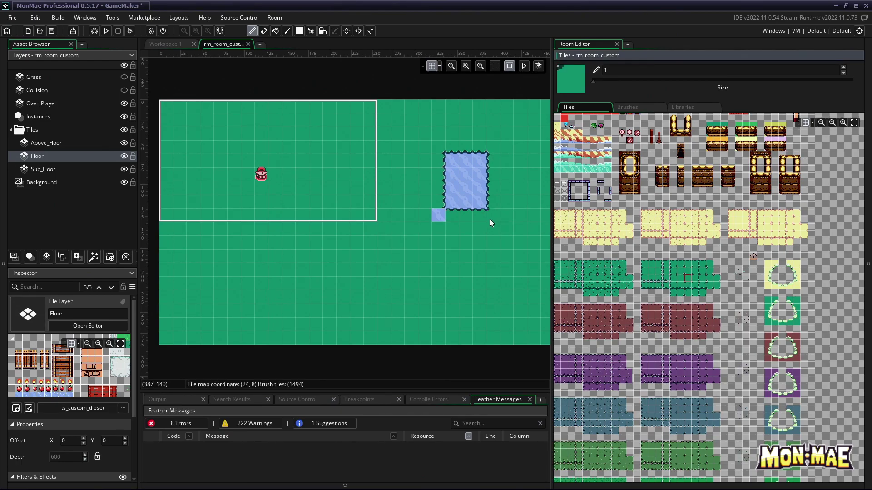
left_click(681, 277)
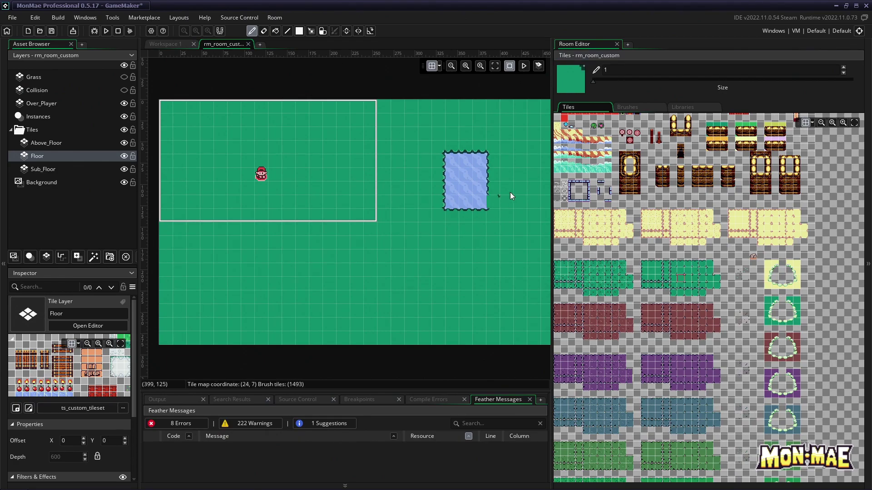
left_click(522, 66)
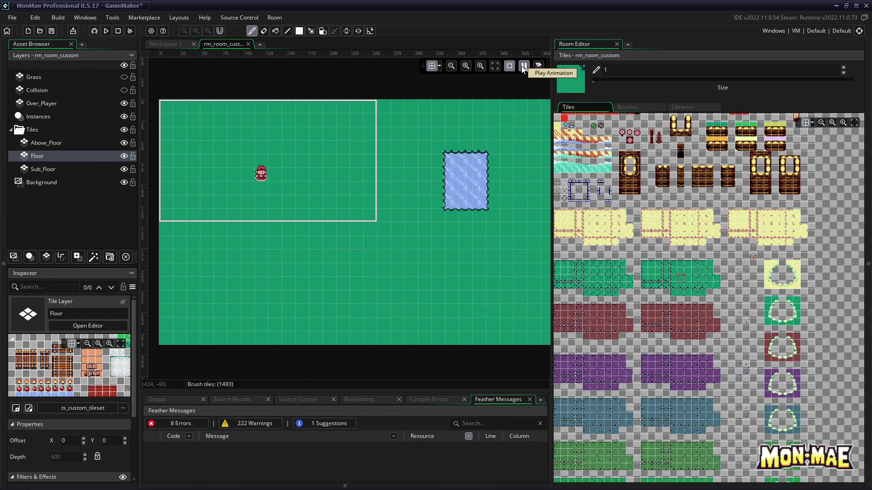
left_click(522, 66)
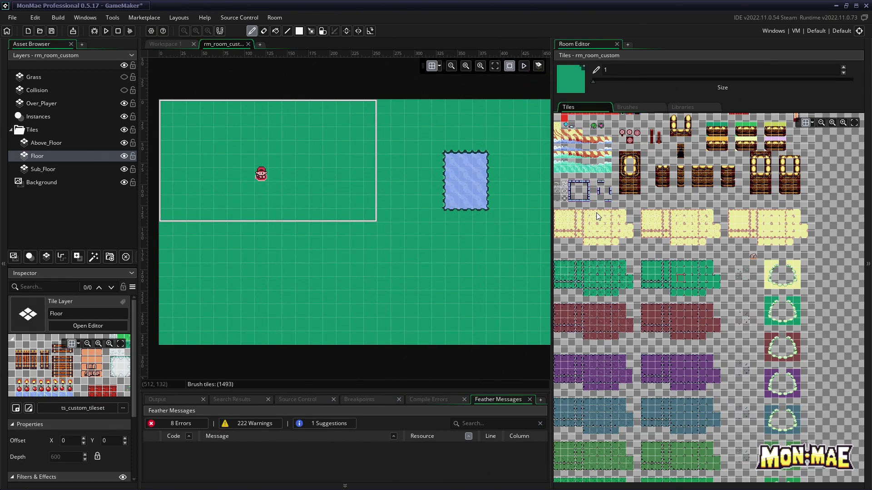
With the Floor layer hidden, repaint the whole pond on Sub_Floor with the red lava tile, then play its animation with Floor shown again.
scroll(596, 213, "up", 2)
scroll(596, 212, "up", 2)
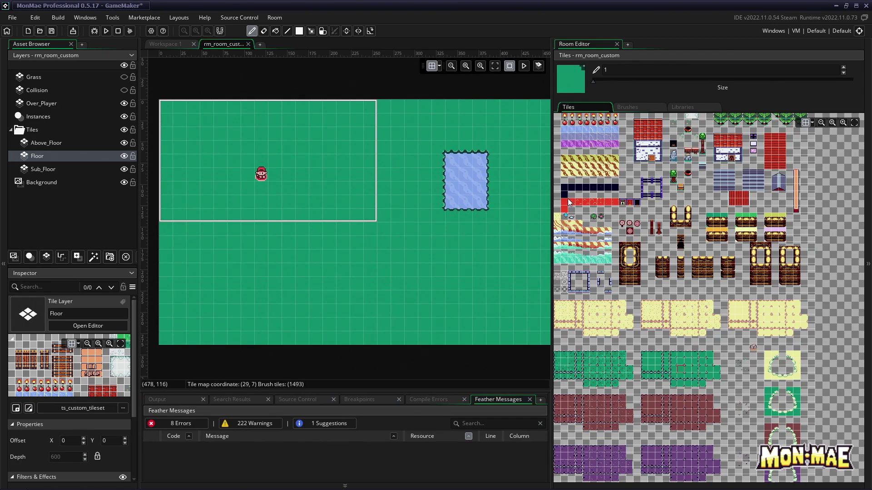
left_click(124, 157)
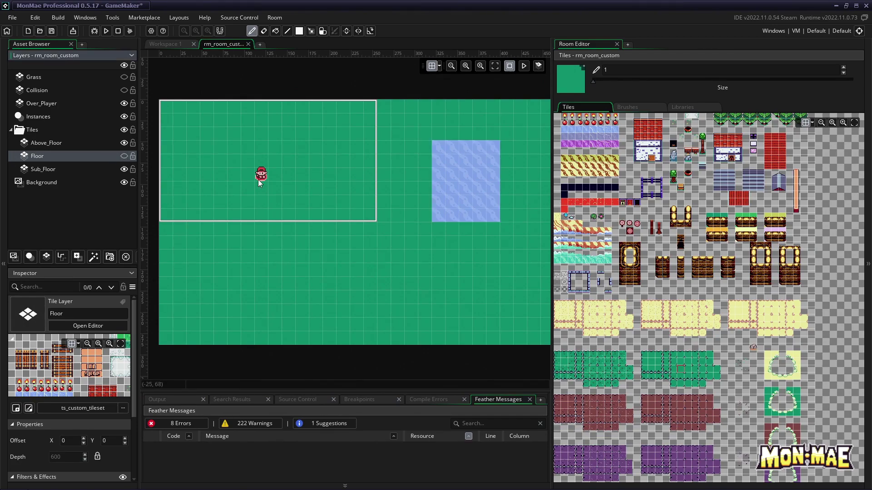
left_click(566, 202)
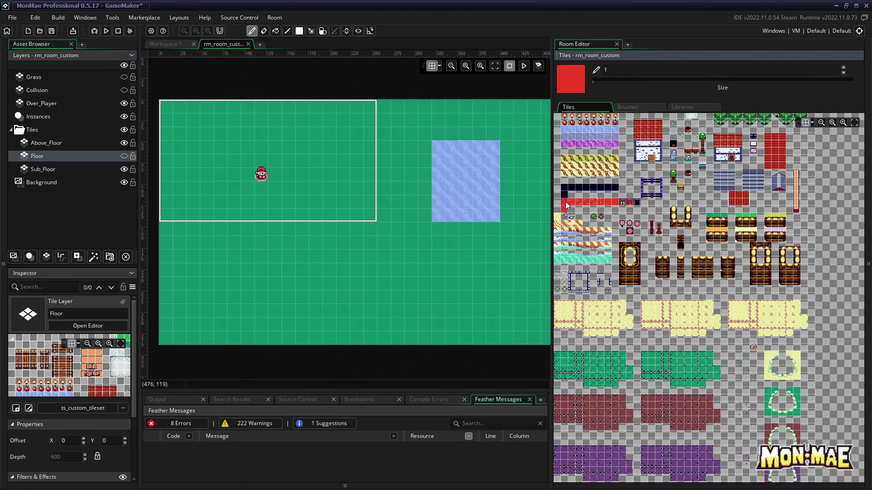
left_click(75, 169)
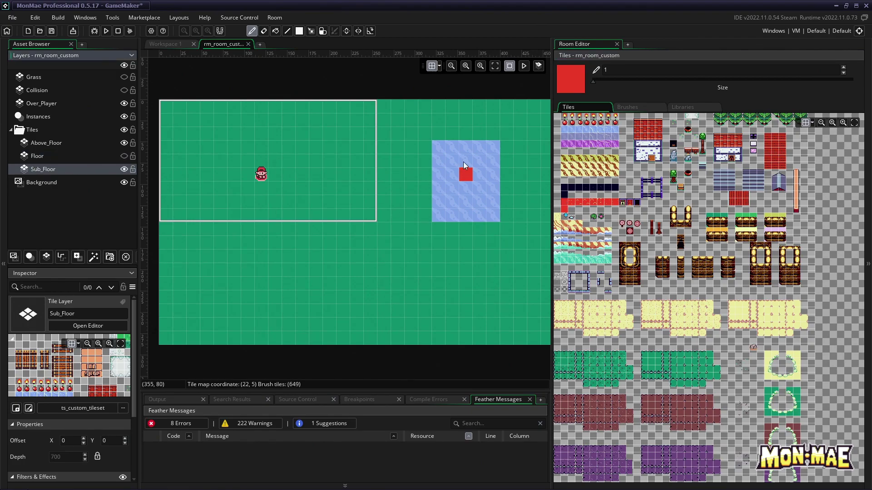
left_click_drag(445, 147, 440, 209)
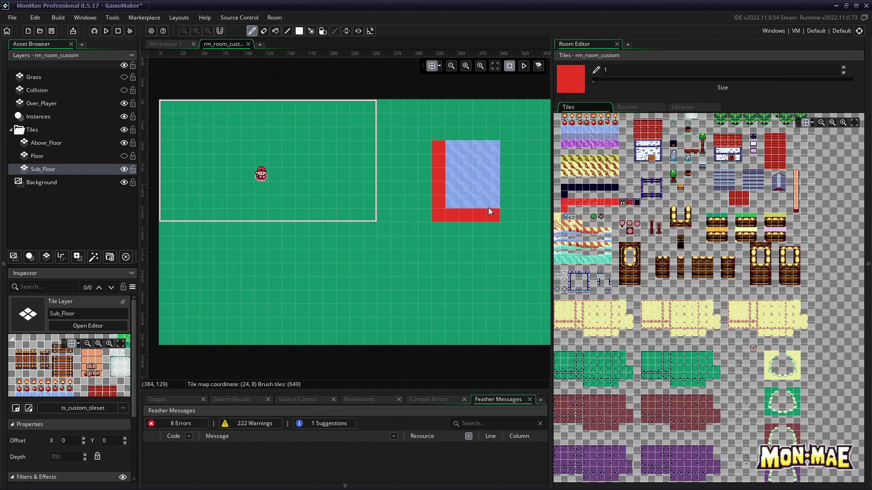
mouse_move(459, 151)
left_mouse_down()
mouse_move(456, 188)
mouse_move(473, 202)
left_mouse_up()
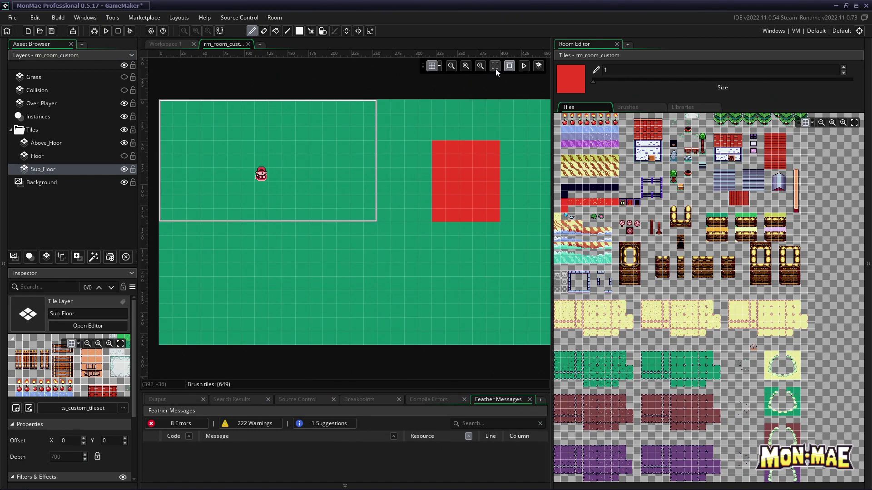
left_click(524, 65)
left_click(125, 156)
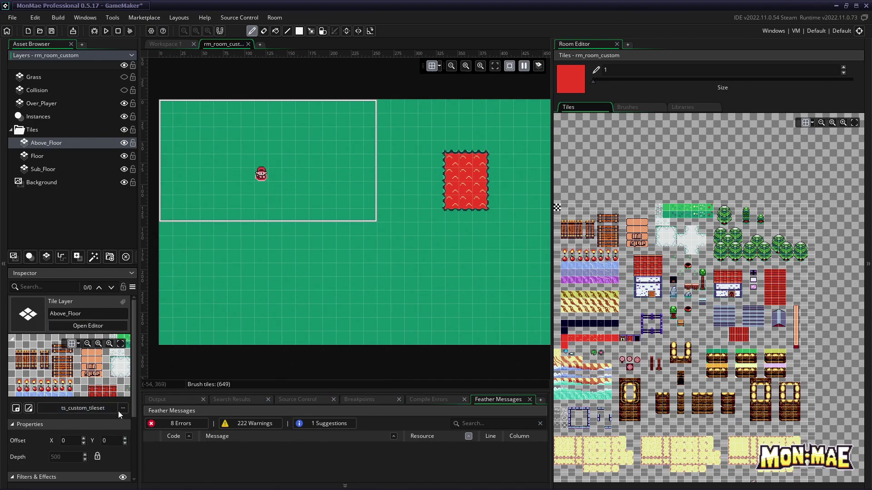
Assign the ts_external tile set to the Above_Floor layer.
left_click(121, 409)
left_click(128, 312)
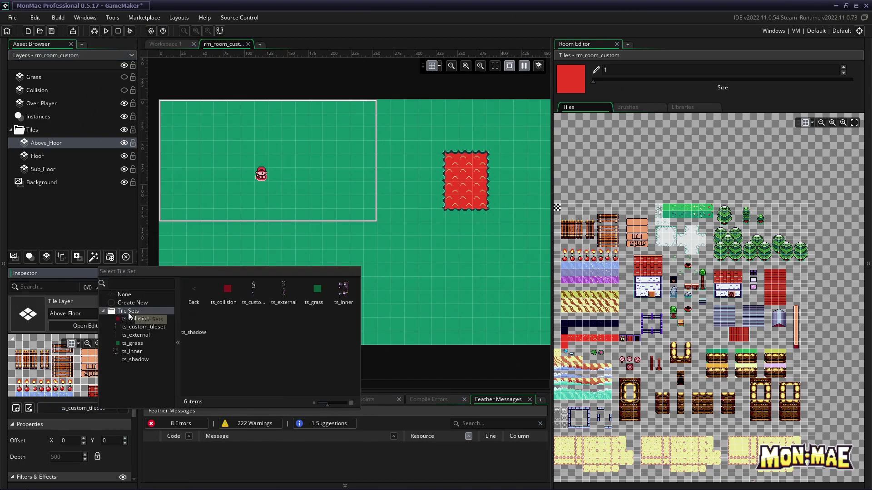
double_click(146, 336)
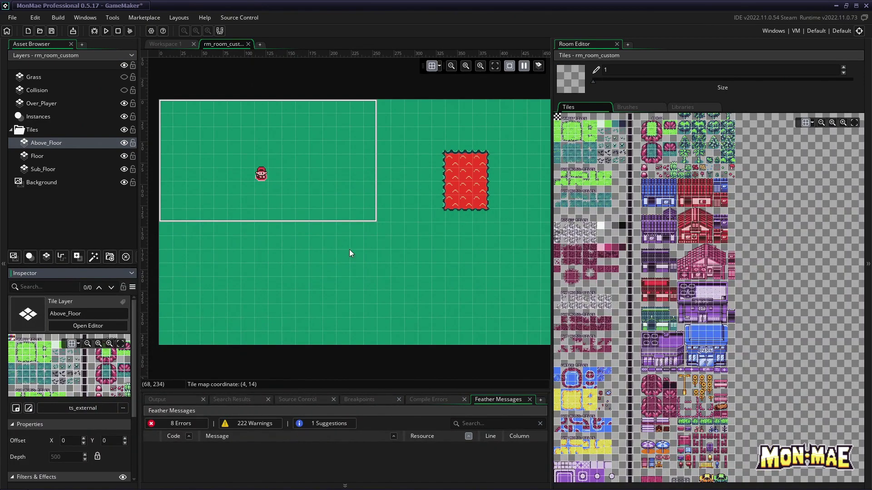
Paint wide strips of light green grass around the lava pond on Above_Floor using the Grass auto tile.
mouse_move(555, 135)
left_mouse_down()
mouse_move(538, 135)
mouse_move(568, 136)
left_mouse_up()
left_click(701, 106)
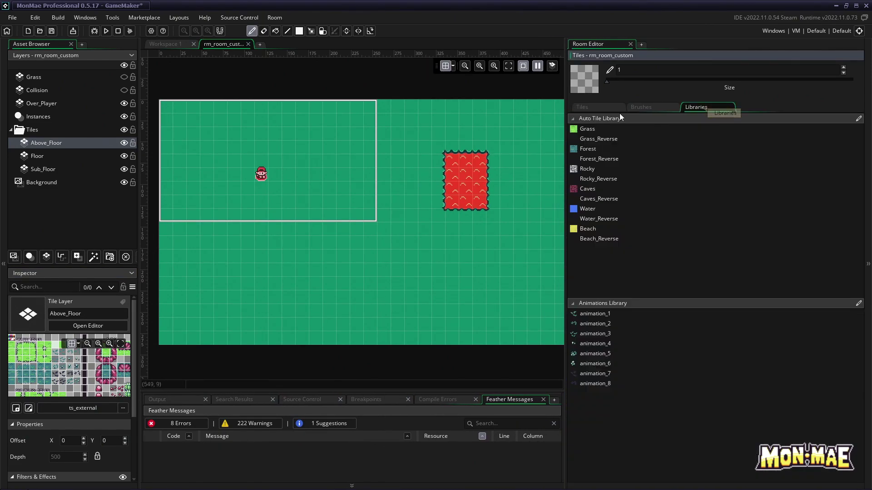
left_click(591, 130)
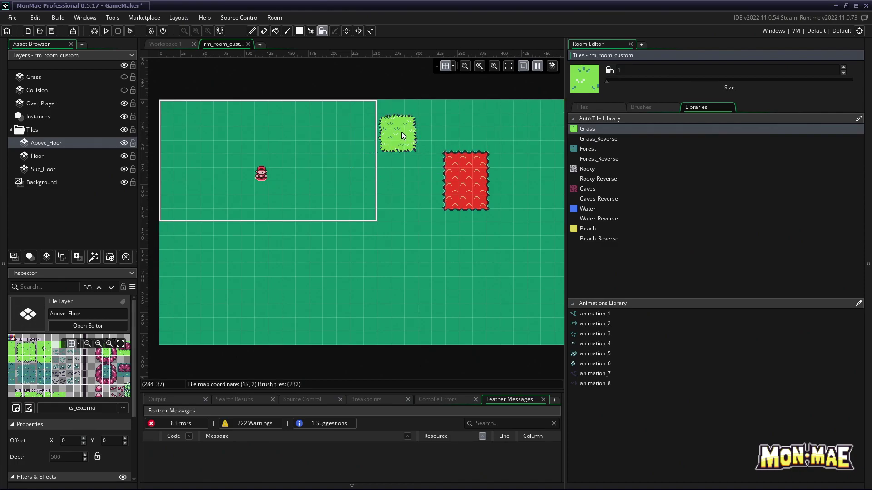
mouse_move(402, 132)
left_mouse_down()
mouse_move(405, 244)
mouse_move(422, 265)
mouse_move(481, 255)
left_mouse_up()
mouse_move(457, 121)
left_mouse_down()
mouse_move(520, 129)
mouse_move(538, 163)
mouse_move(535, 193)
left_mouse_up()
left_click_drag(519, 223, 490, 241)
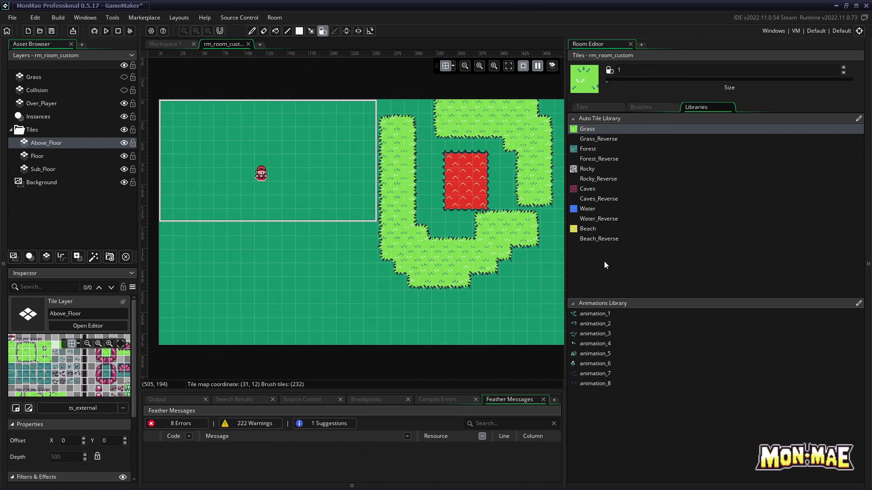
Place the complete red-roofed house from the ts_external tiles near the player on the Above_Floor layer.
left_click(653, 107)
left_click(602, 106)
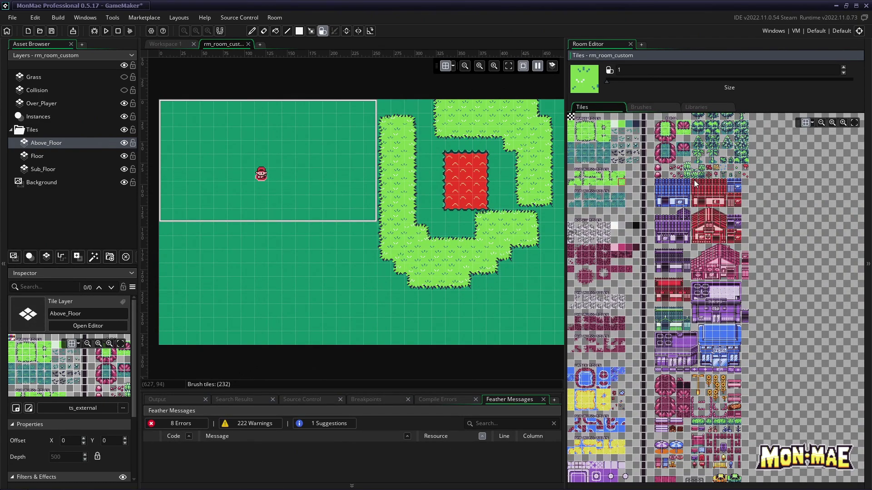
left_click_drag(695, 183, 723, 204)
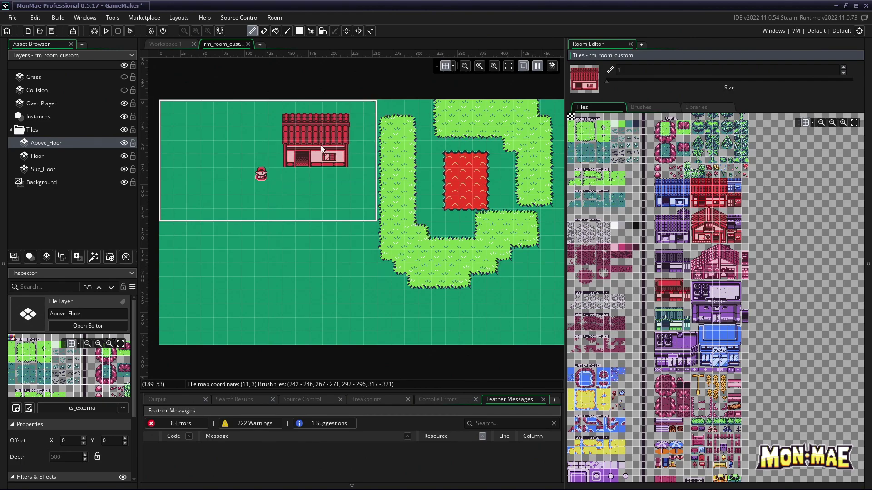
left_click(321, 146)
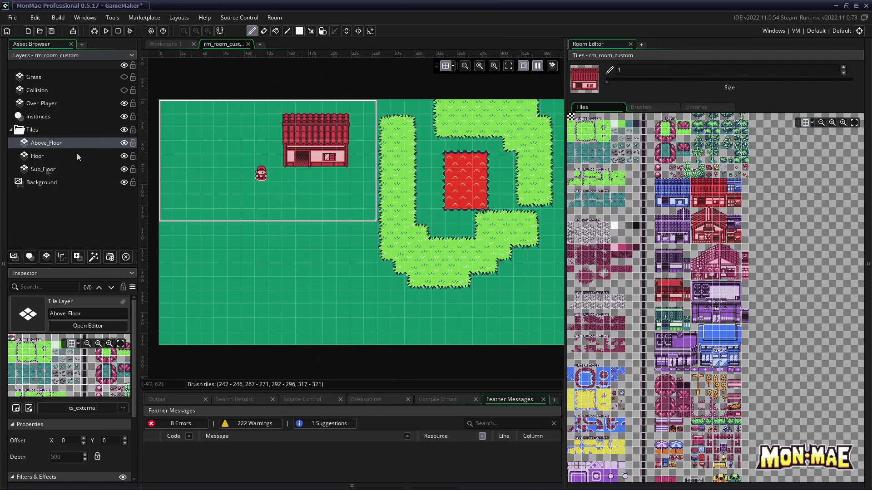
Add a new tile layer directly above Floor and name it Mid_Floor.
left_click(46, 167)
left_click(45, 155)
left_click(55, 144)
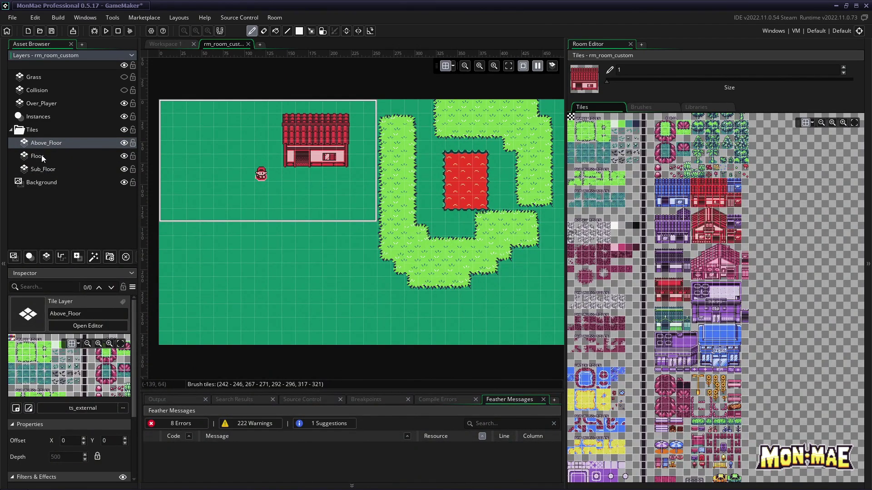
left_click(42, 158)
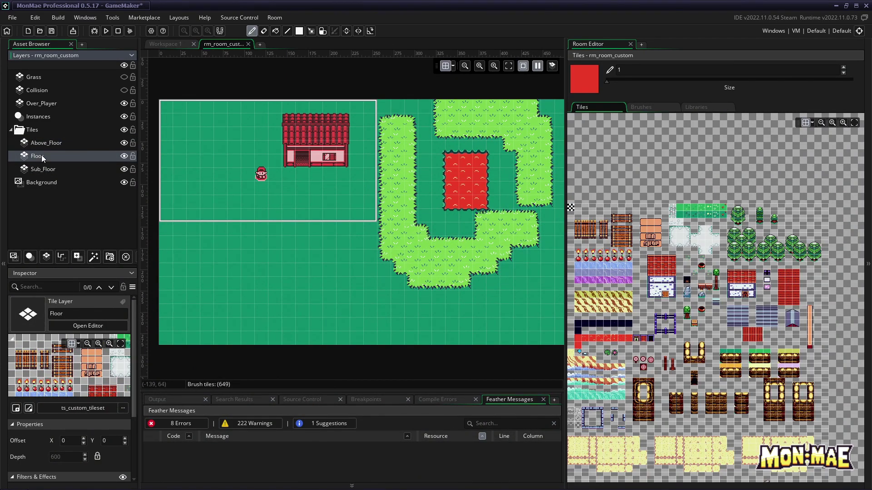
left_click(46, 261)
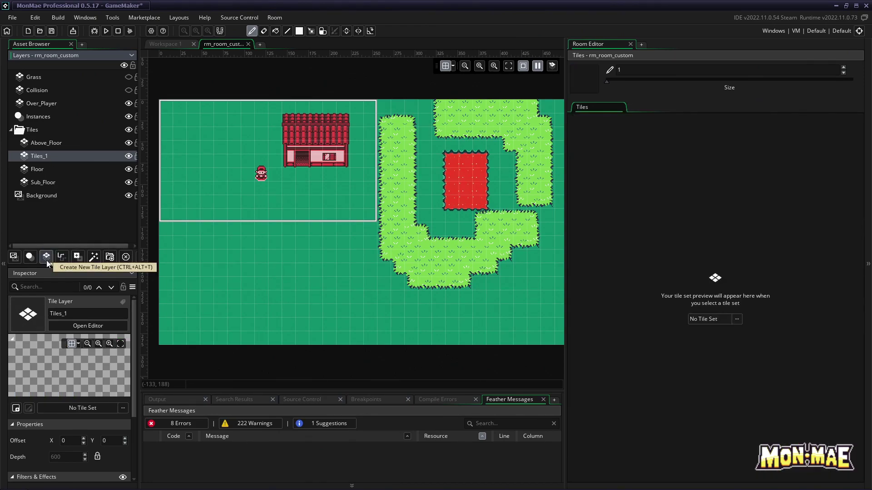
right_click(43, 156)
left_click(60, 171)
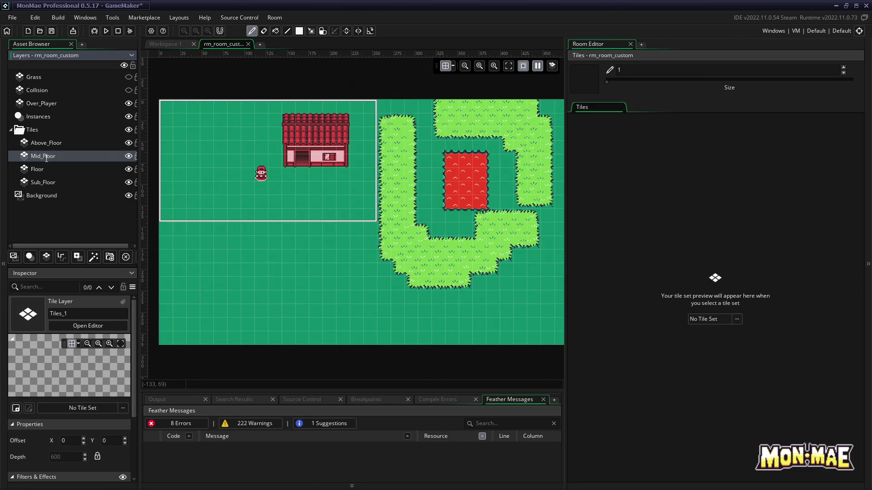
left_click(49, 171)
left_click(51, 157)
left_click(54, 141)
left_click(42, 170)
left_click(47, 155)
left_click(51, 142)
Assign the ts_inner tile set to Mid_Floor and try to place the two-tile potted plant beside the house.
left_click(45, 156)
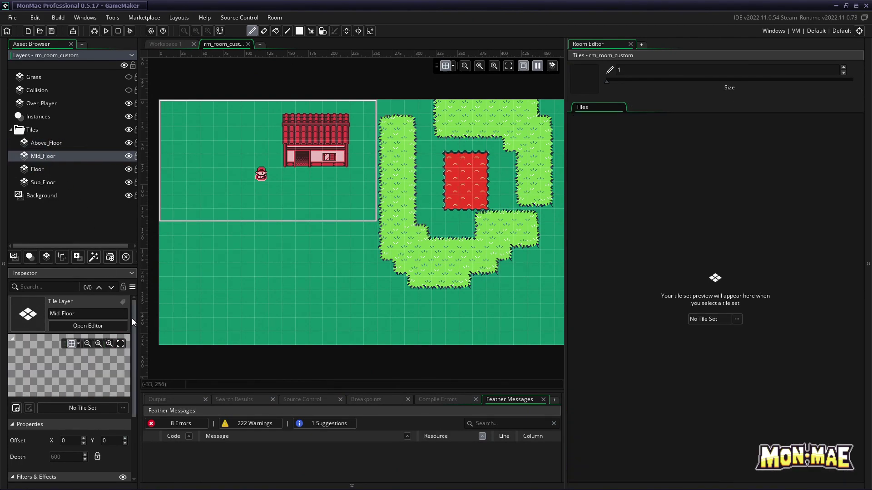
left_click(123, 408)
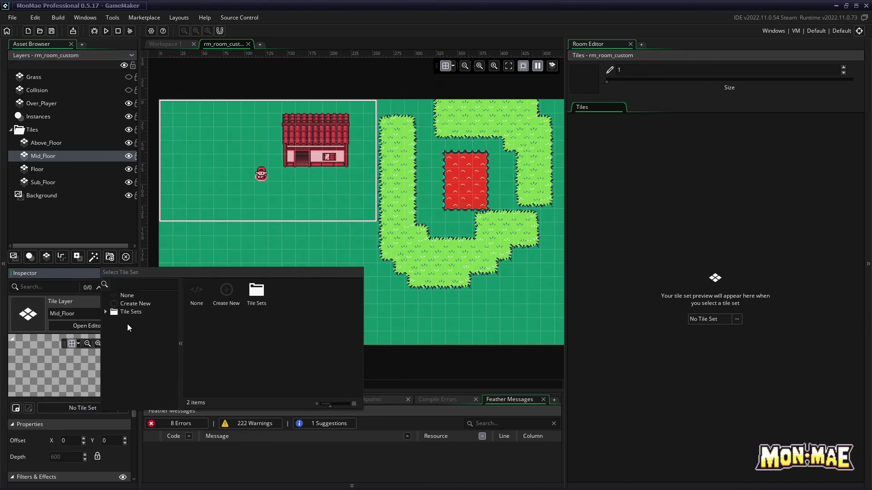
left_click(131, 312)
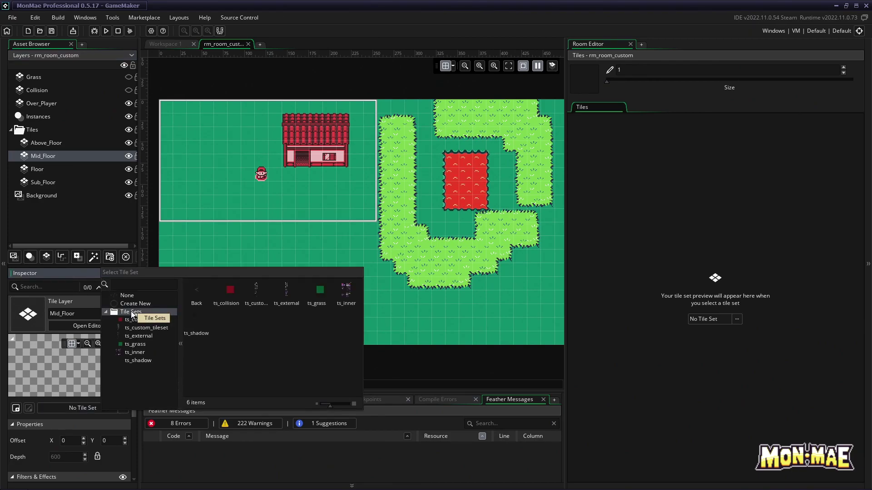
left_click(142, 352)
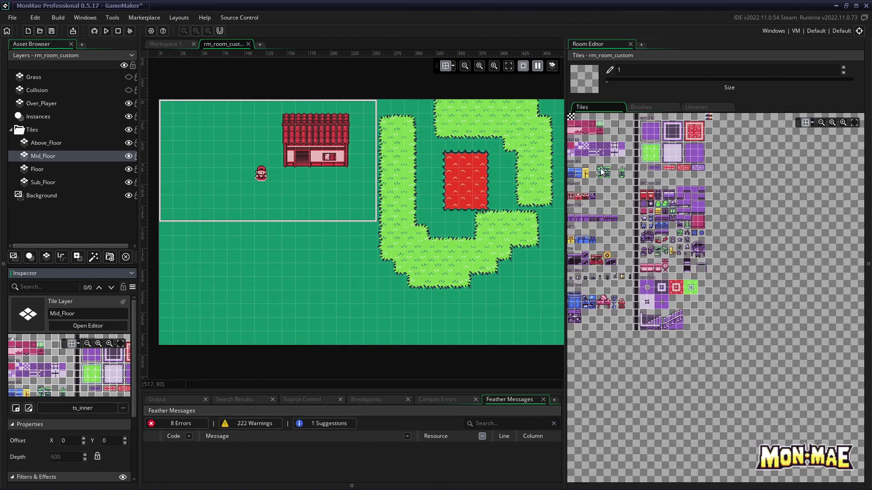
left_click_drag(600, 168, 600, 174)
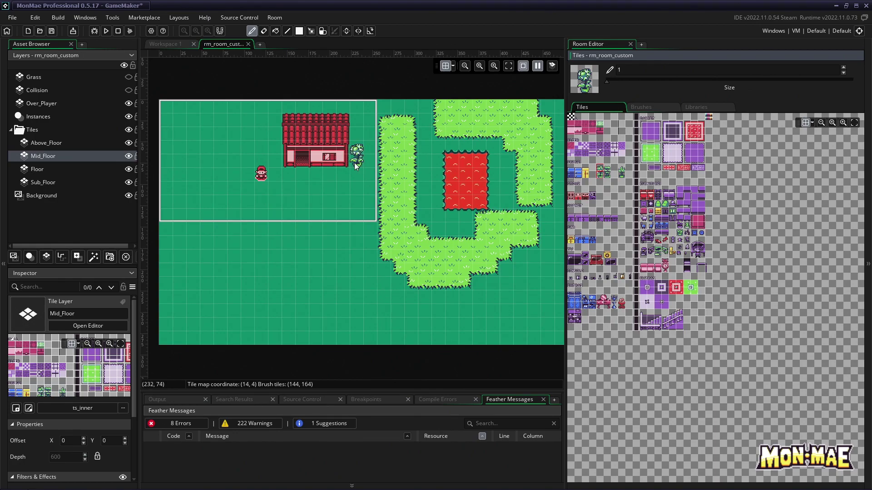
left_click(358, 165)
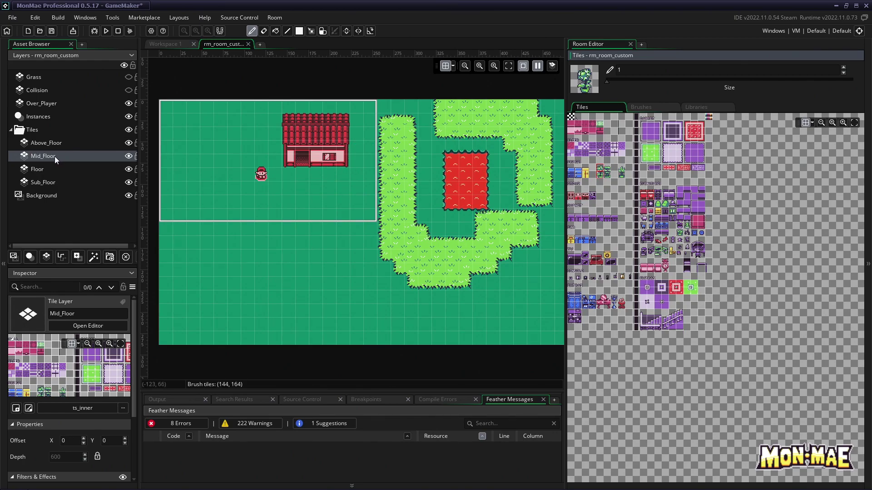
Move the Mid_Floor layer above Above_Floor and rename it Above_Floor_2.
left_click_drag(54, 156, 52, 143)
right_click(51, 143)
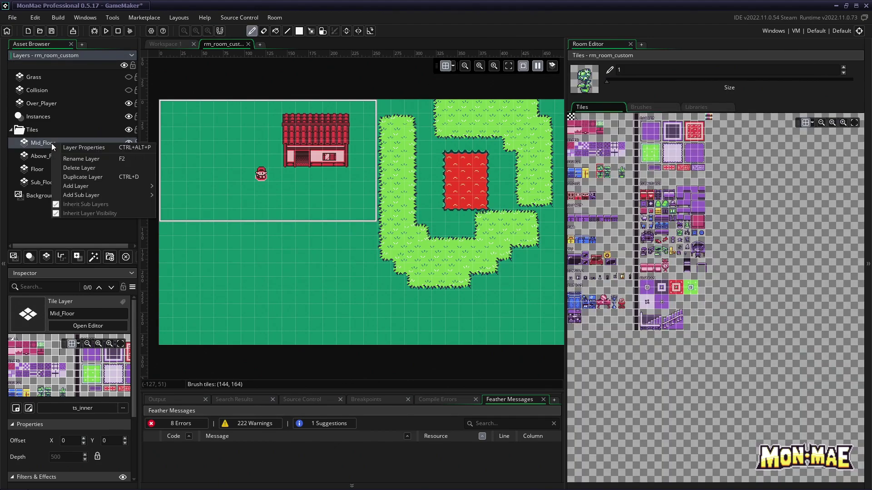
left_click(70, 158)
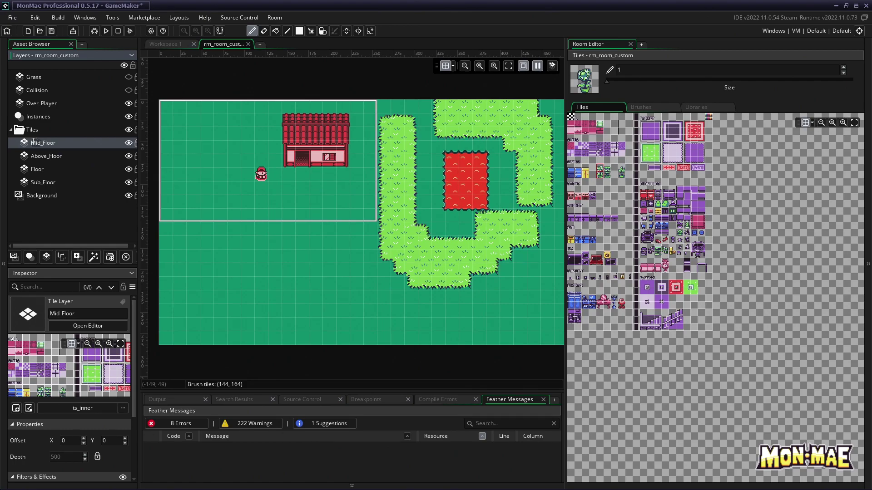
key("shift+Right")
key("shift+Right")
key("shift+Right")
type("Above")
key("Right")
type("_2")
key("Return")
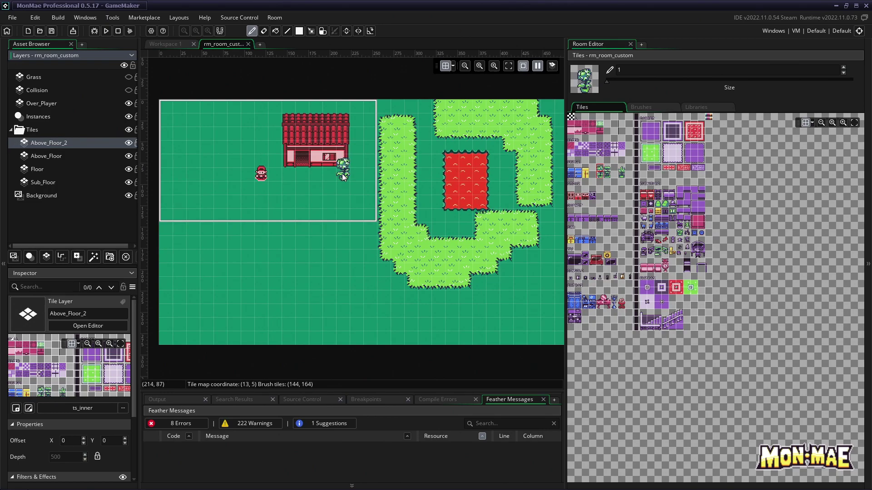
On Above_Floor_2, place potted plants at both front corners of the house and a red furniture piece by the pond's upper-left corner.
left_click(342, 174)
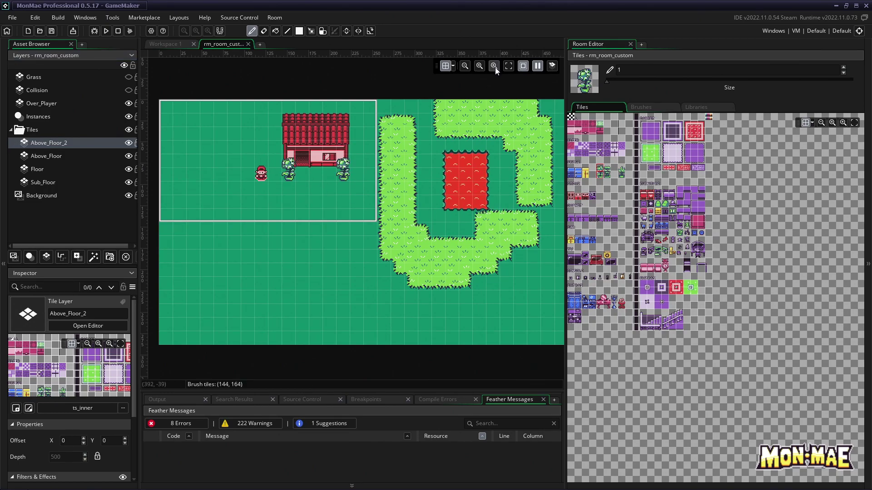
left_click(539, 66)
left_click_drag(594, 260, 599, 264)
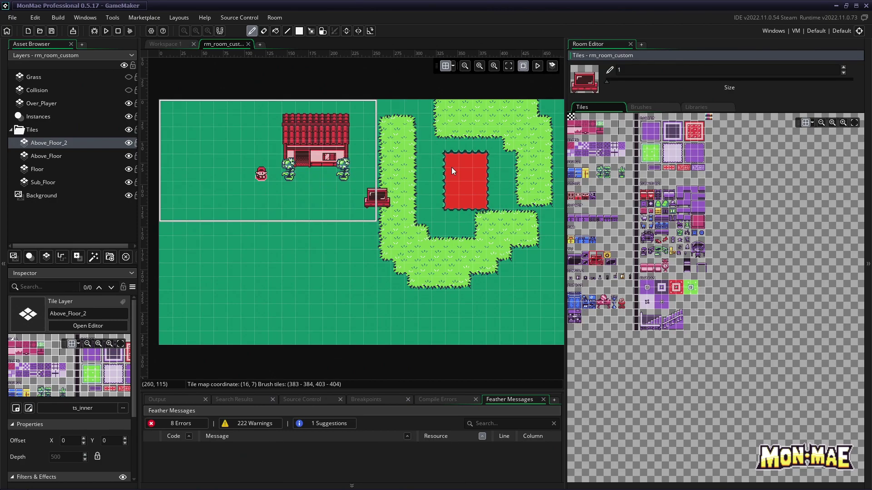
left_click(443, 143)
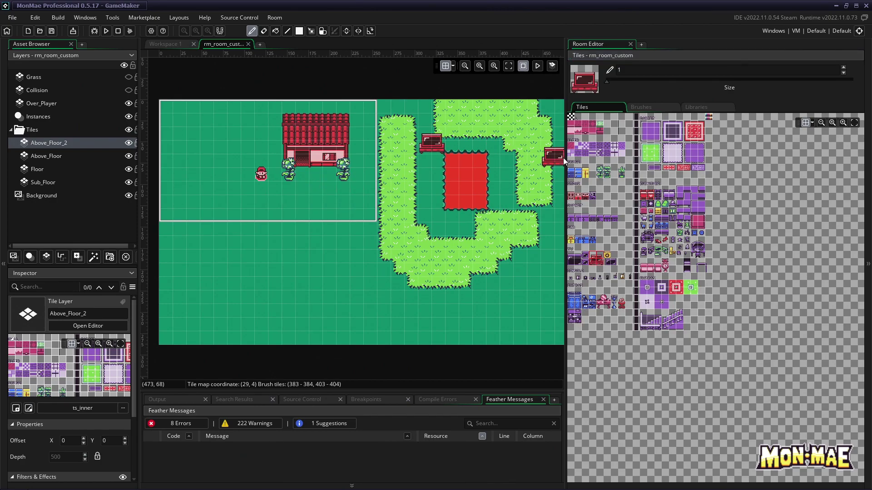